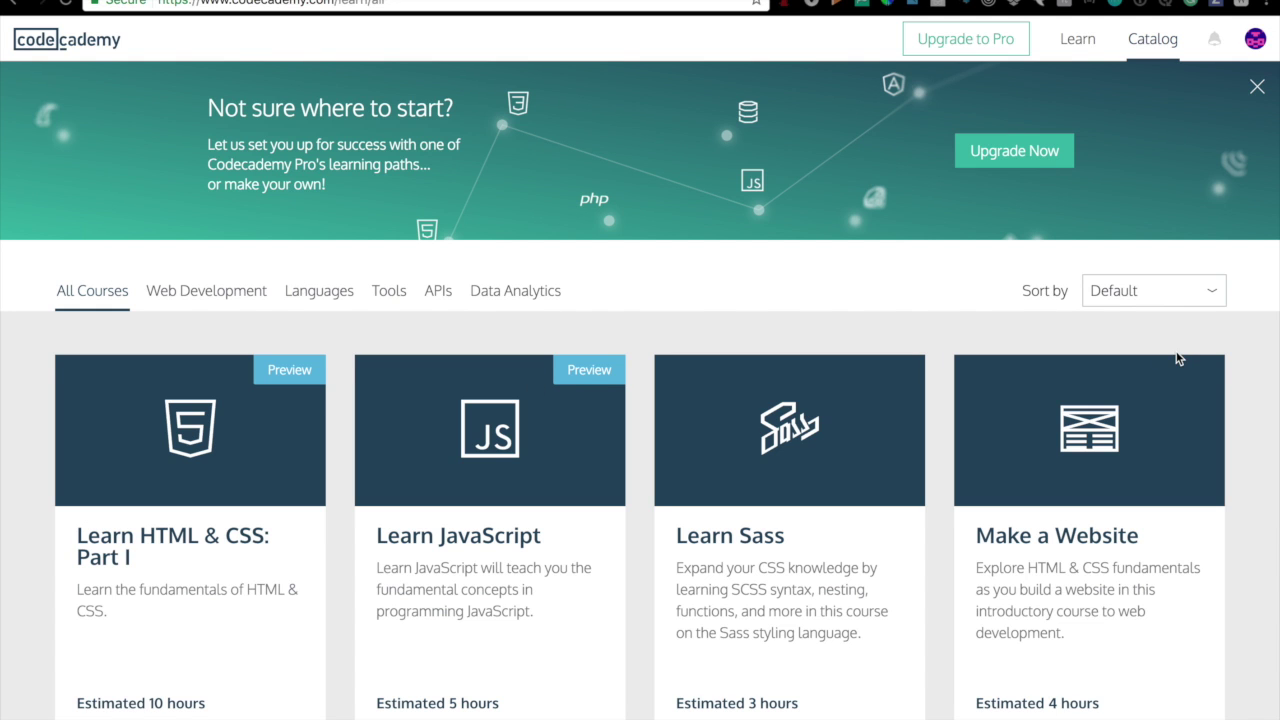
pyautogui.scroll(-2, 1178, 355)
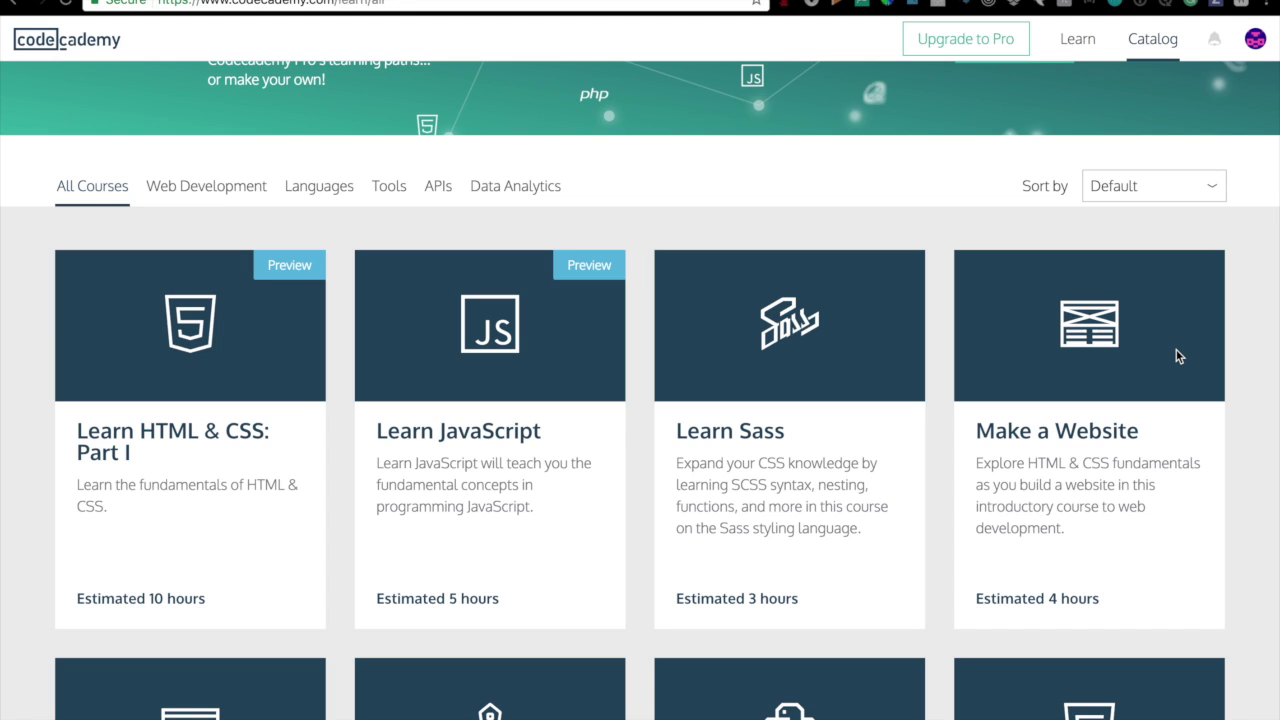
pyautogui.scroll(-3, 1178, 356)
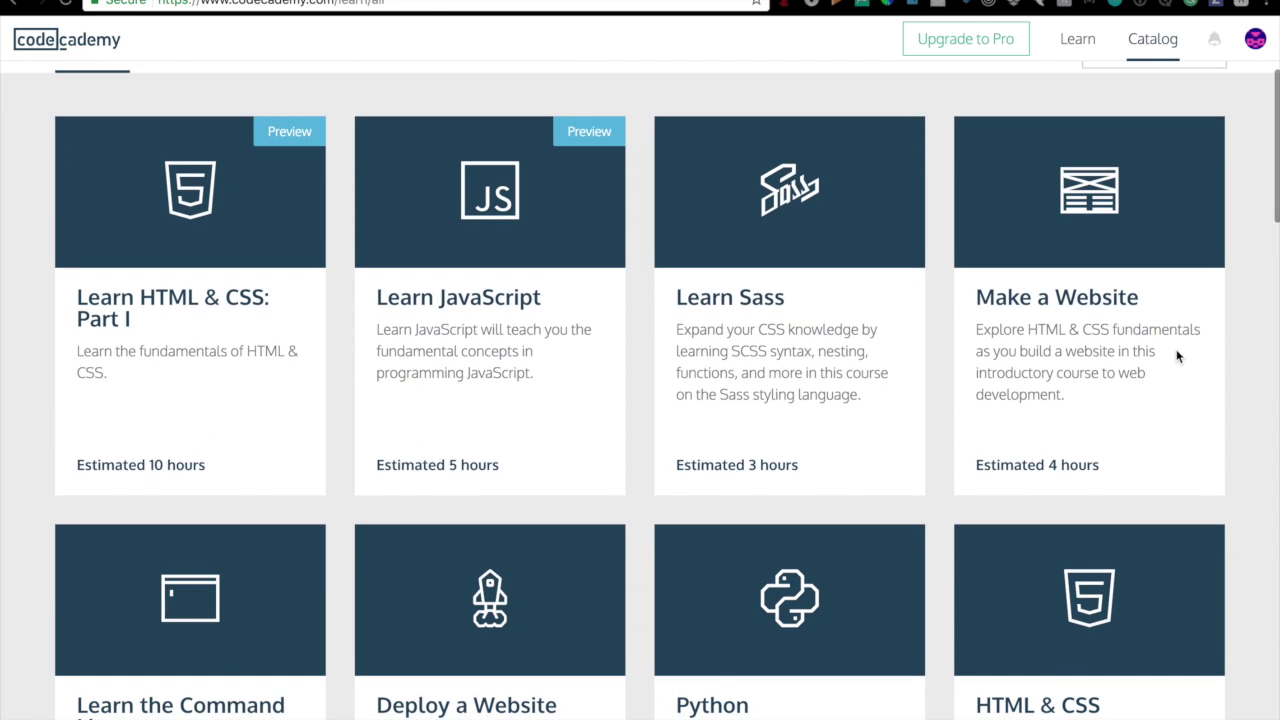
pyautogui.scroll(-2, 1178, 356)
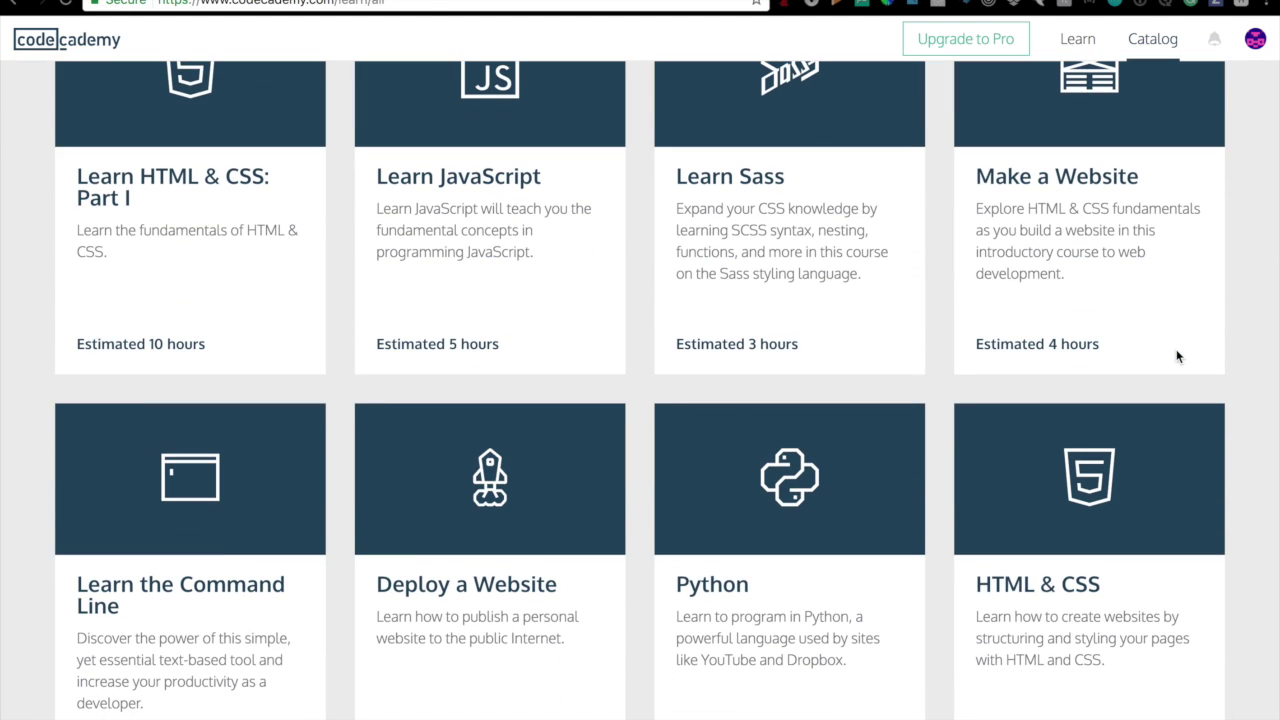
pyautogui.scroll(-3, 1178, 356)
pyautogui.scroll(-2, 1178, 356)
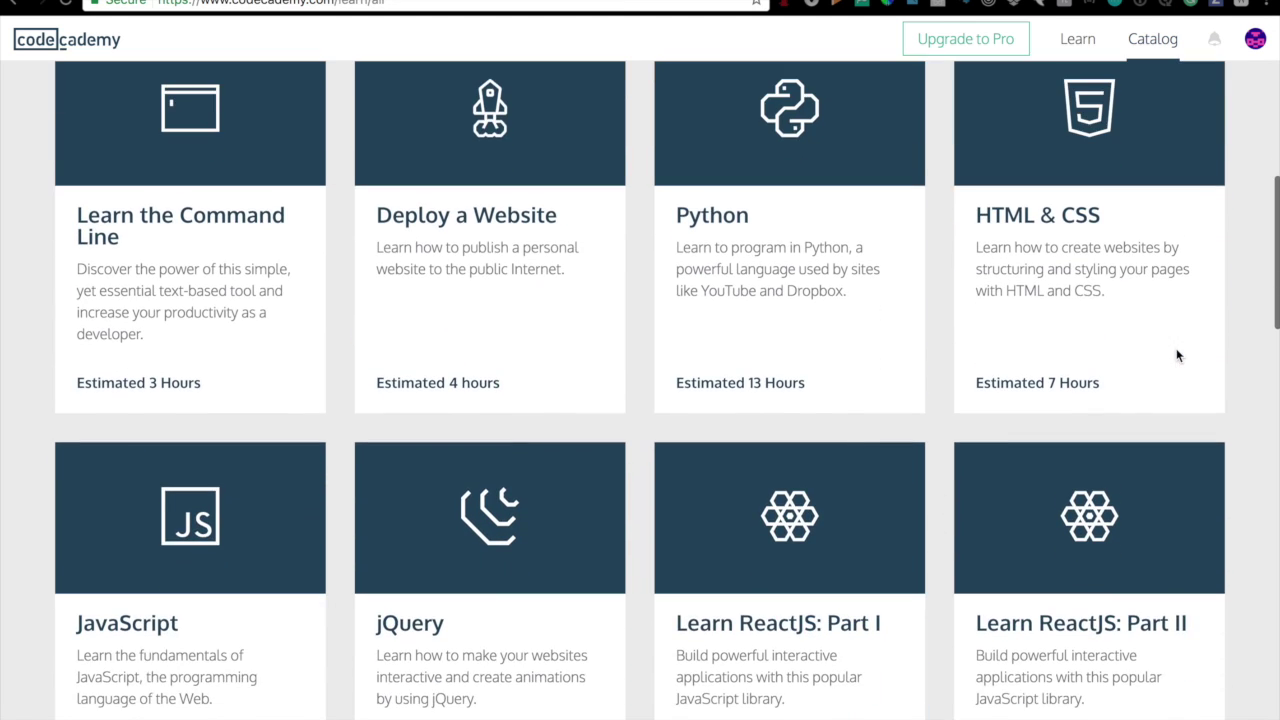
pyautogui.scroll(-2, 1178, 356)
pyautogui.scroll(-1, 1178, 356)
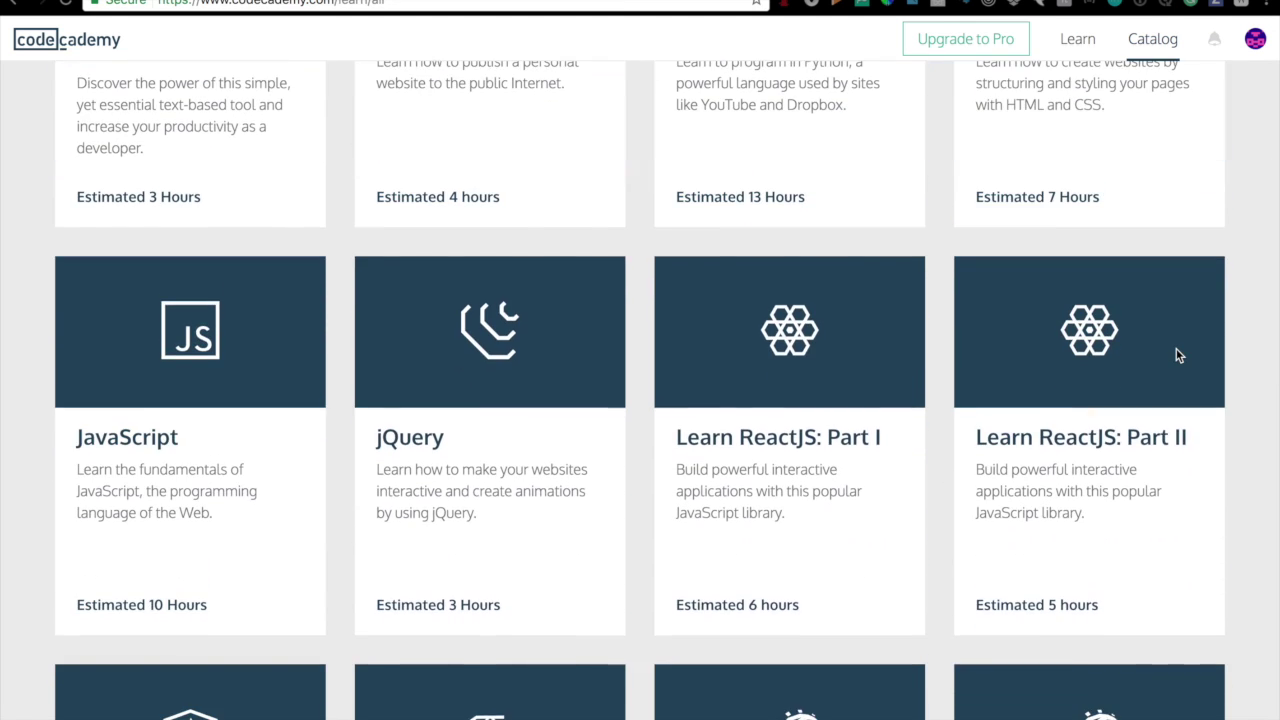
pyautogui.scroll(-2, 1178, 356)
pyautogui.scroll(-4, 1178, 356)
pyautogui.scroll(-2, 1178, 356)
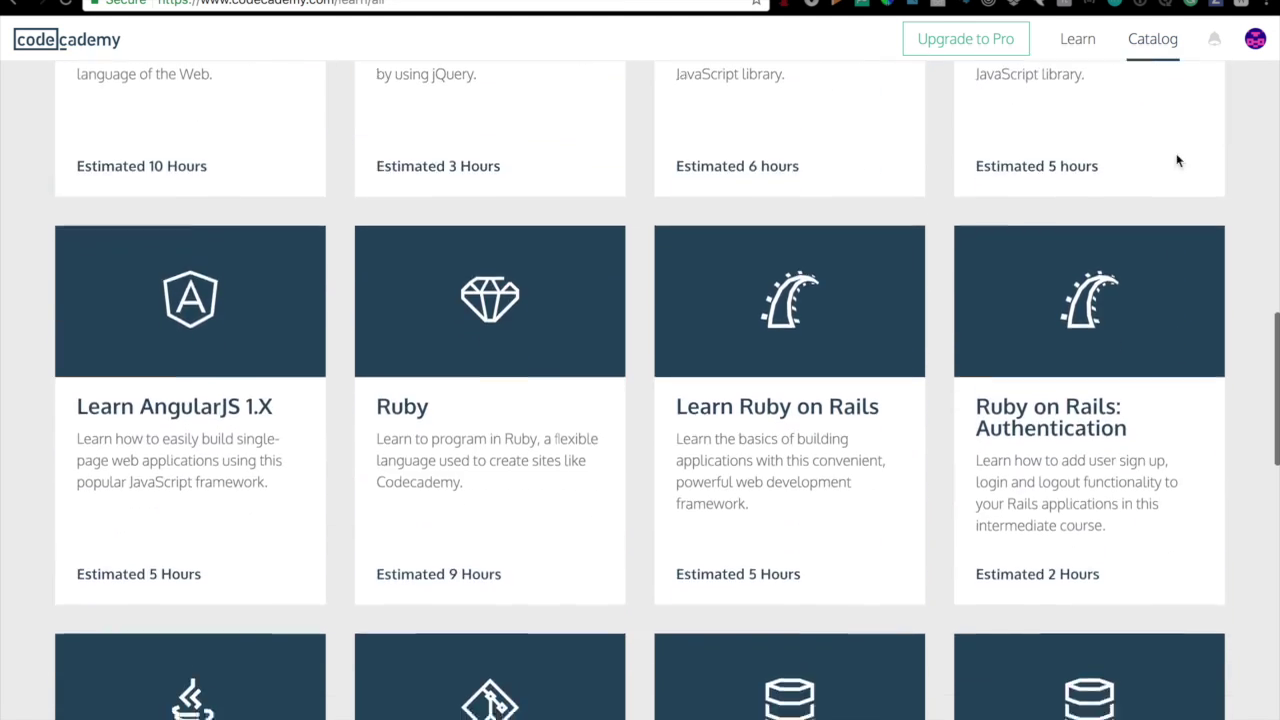
pyautogui.scroll(-4, 1178, 160)
pyautogui.scroll(-1, 1178, 160)
pyautogui.scroll(-3, 1178, 160)
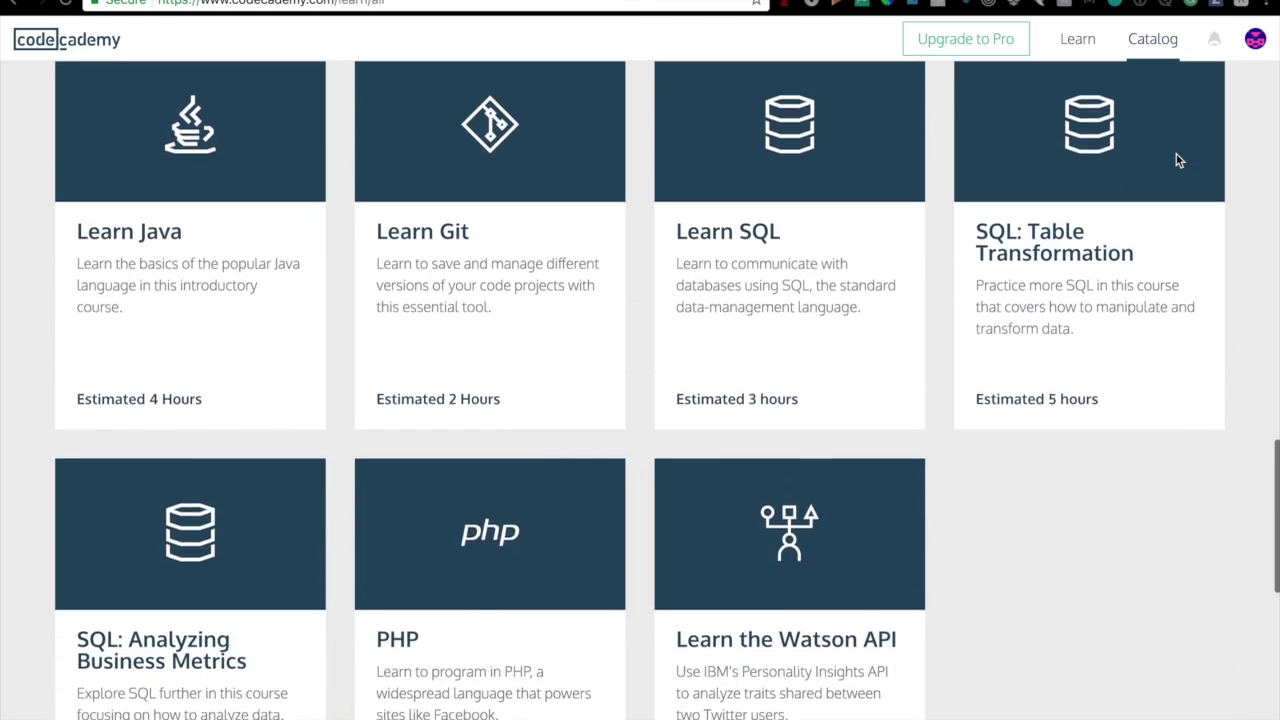
pyautogui.scroll(-3, 1178, 160)
pyautogui.scroll(-4, 1178, 160)
pyautogui.scroll(6, 1178, 160)
pyautogui.scroll(6, 1178, 160)
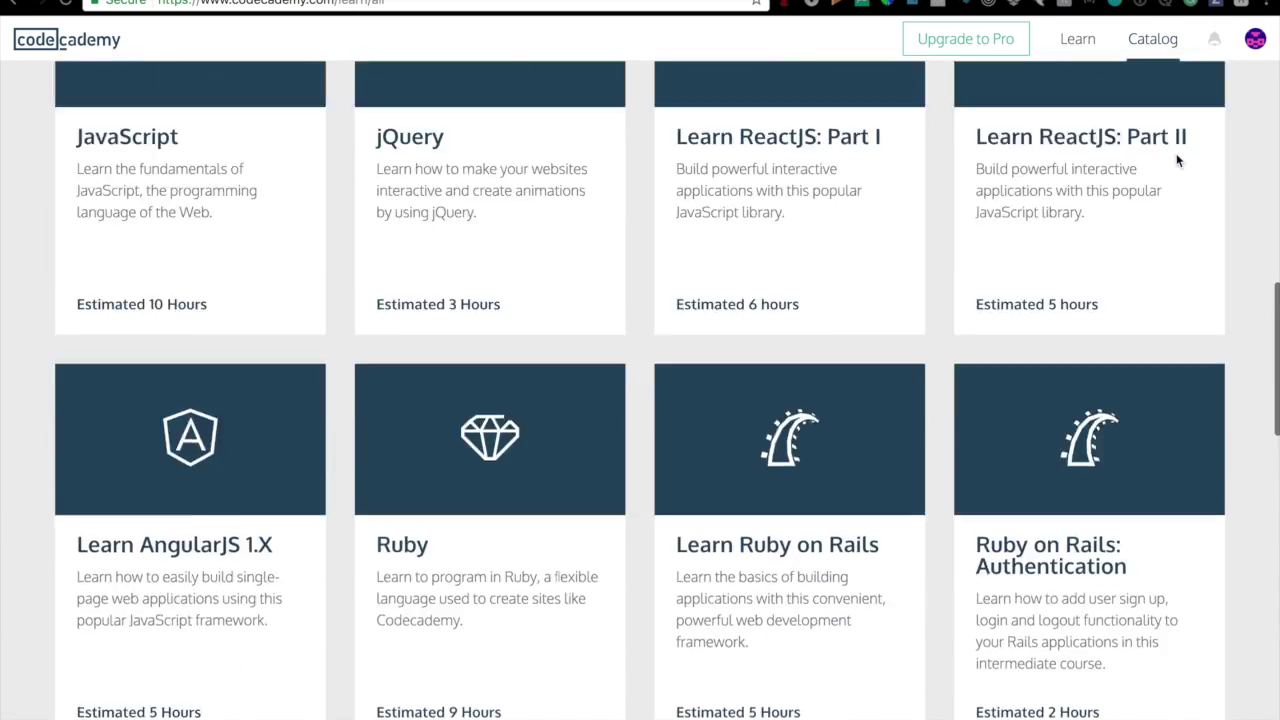
pyautogui.scroll(3, 1178, 160)
# Bring the freeCodeCamp homepage tab to the front.
pyautogui.hotkey('ctrl', 'Tab')
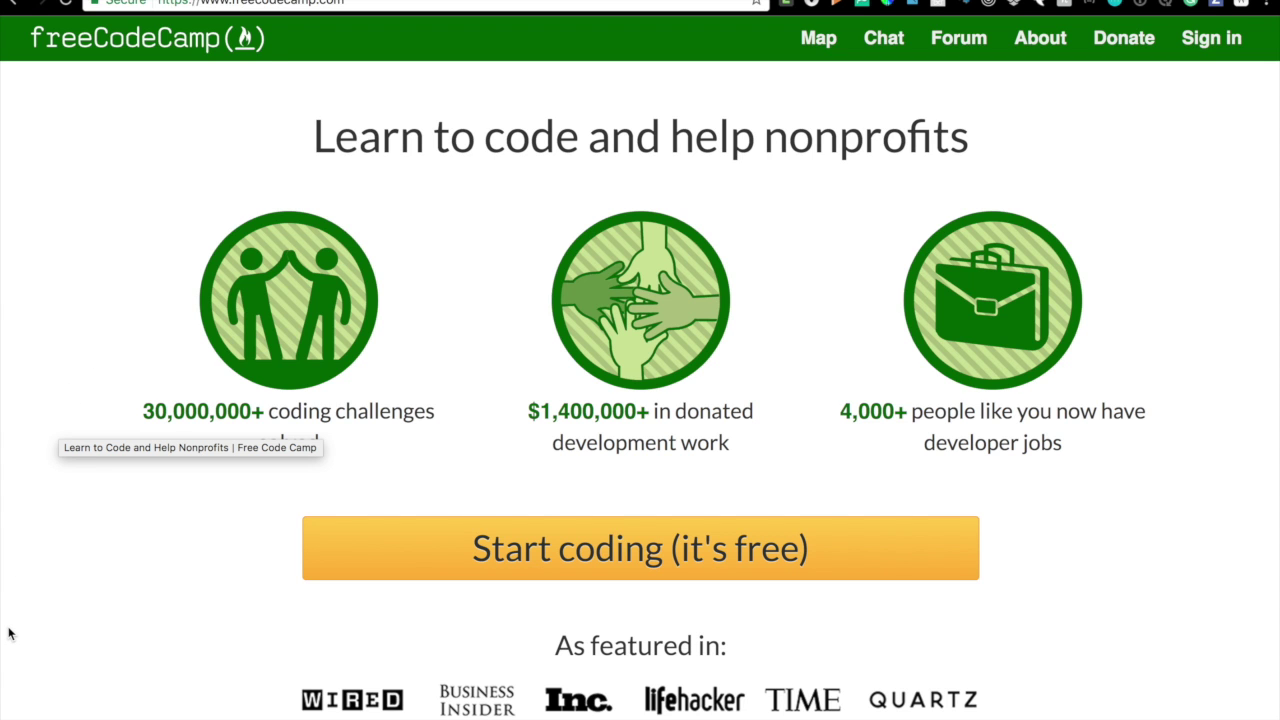
pyautogui.scroll(-3, 52, 612)
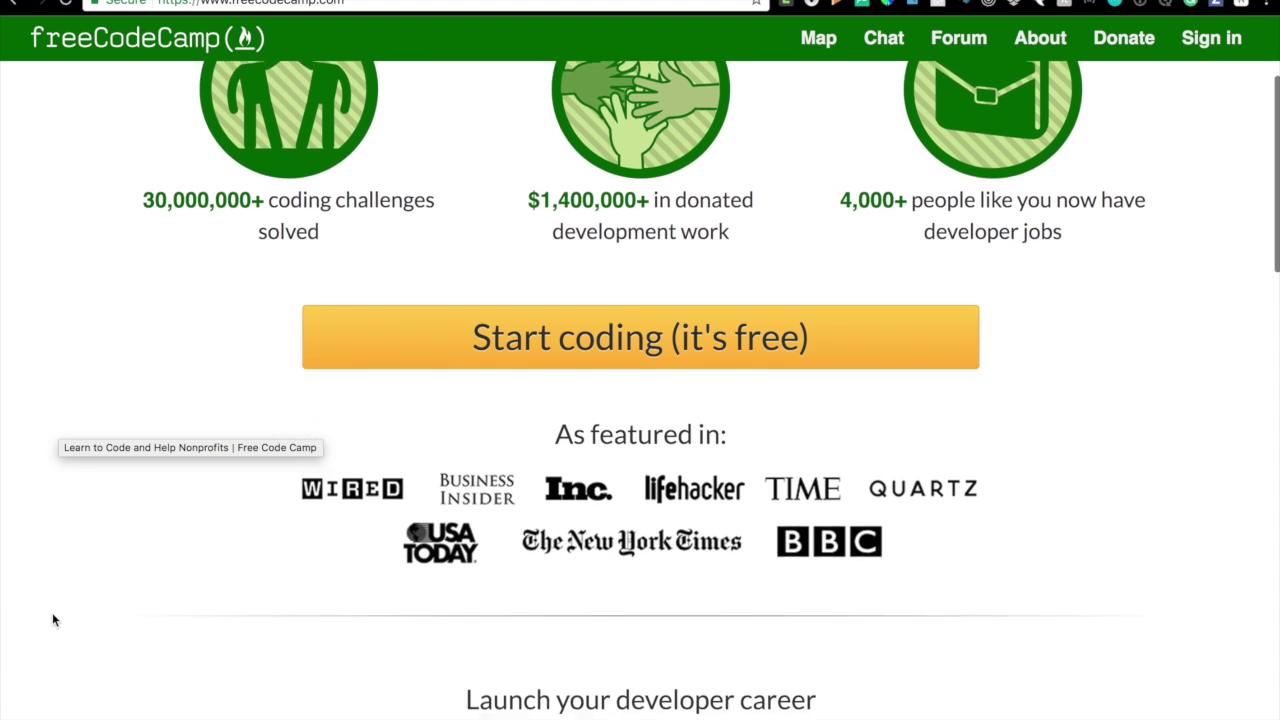
pyautogui.scroll(-1, 52, 612)
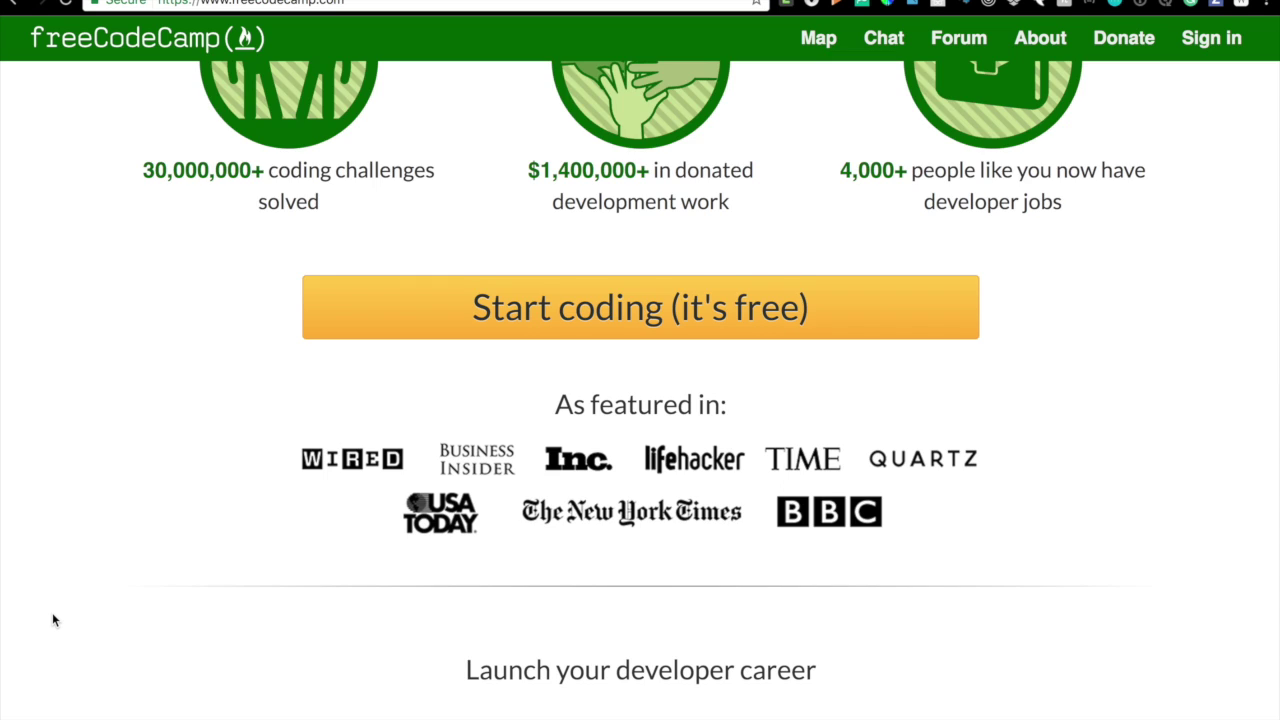
pyautogui.scroll(-5, 52, 612)
pyautogui.scroll(-5, 52, 612)
pyautogui.scroll(-3, 52, 612)
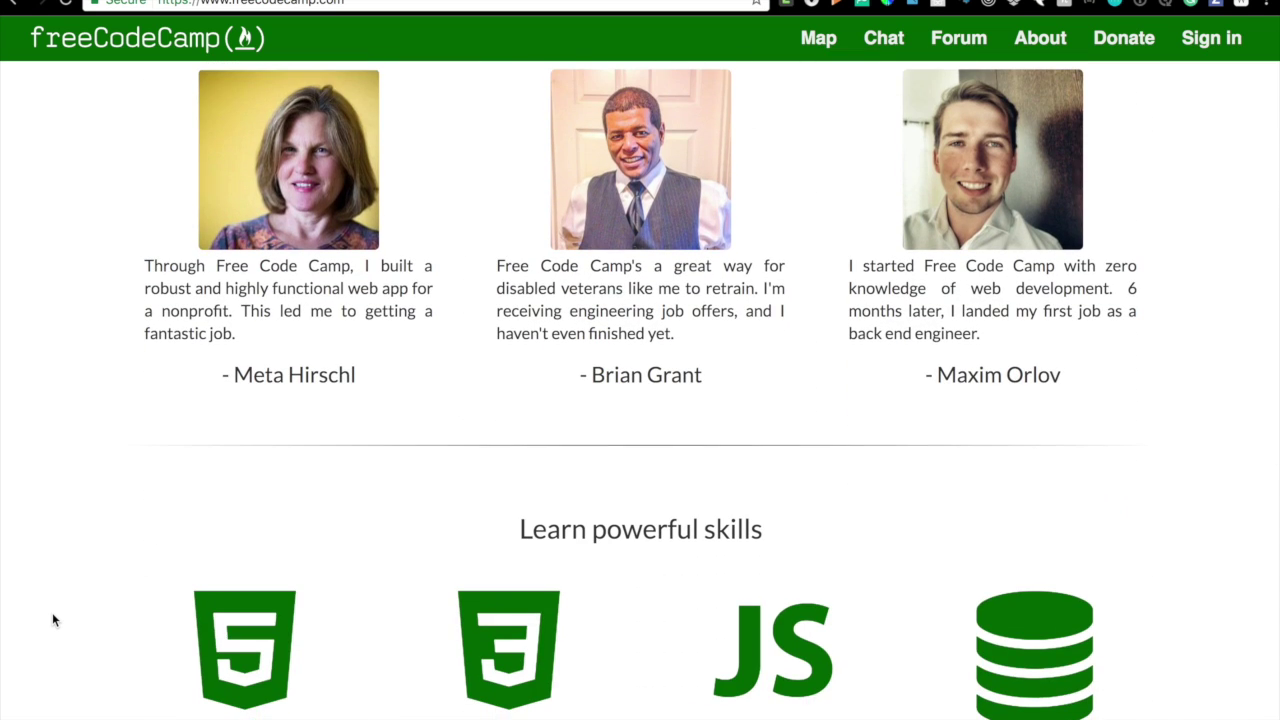
pyautogui.scroll(-5, 52, 612)
pyautogui.scroll(-4, 52, 612)
pyautogui.scroll(-5, 52, 612)
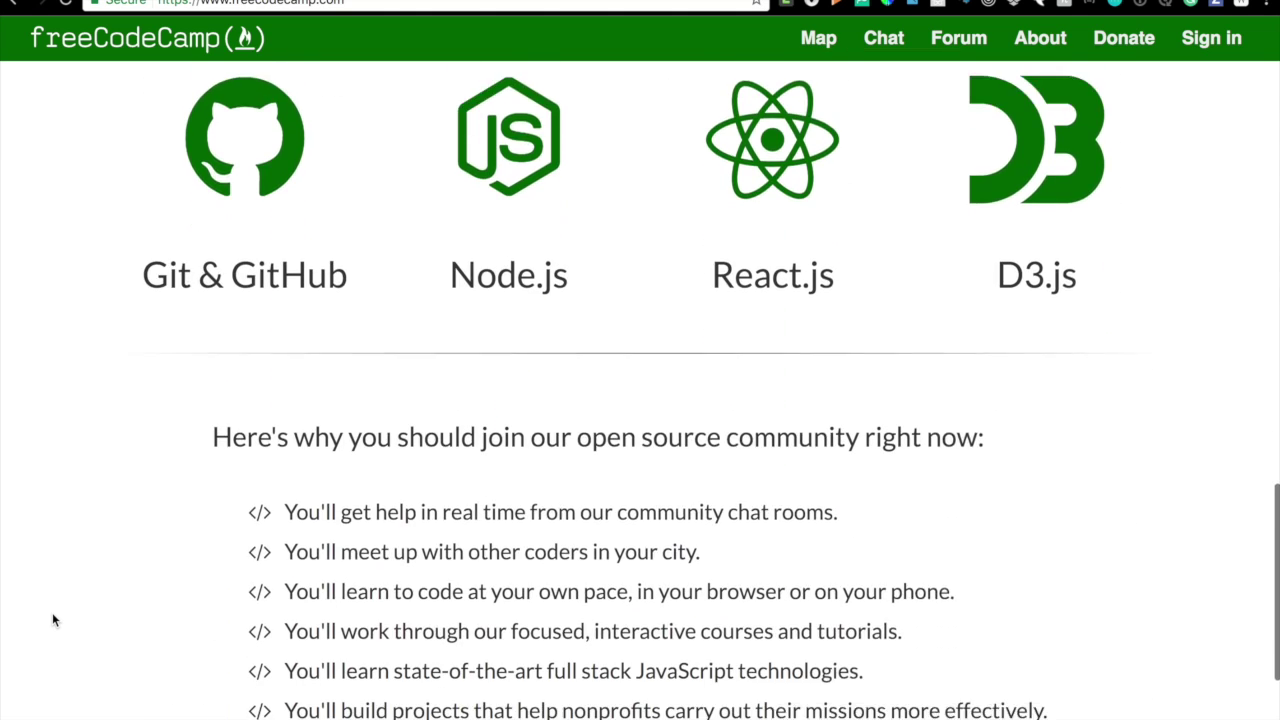
pyautogui.scroll(-3, 52, 612)
pyautogui.scroll(-2, 52, 612)
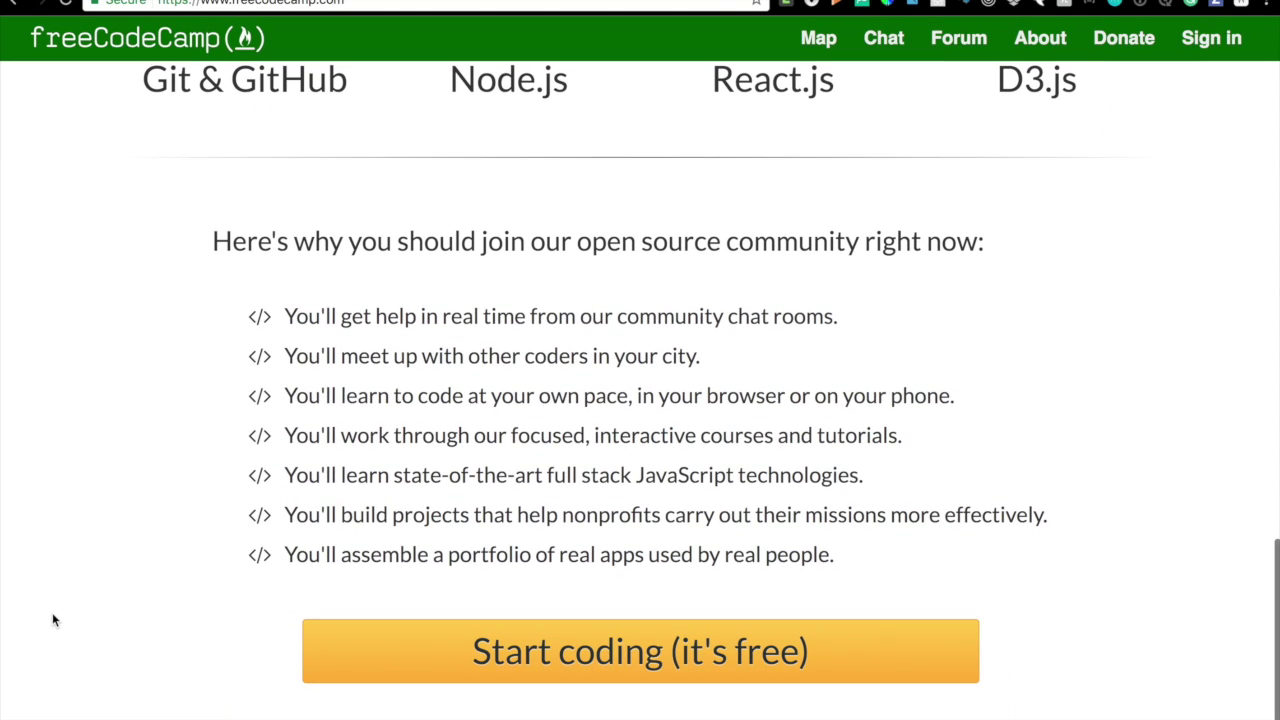
pyautogui.scroll(5, 52, 612)
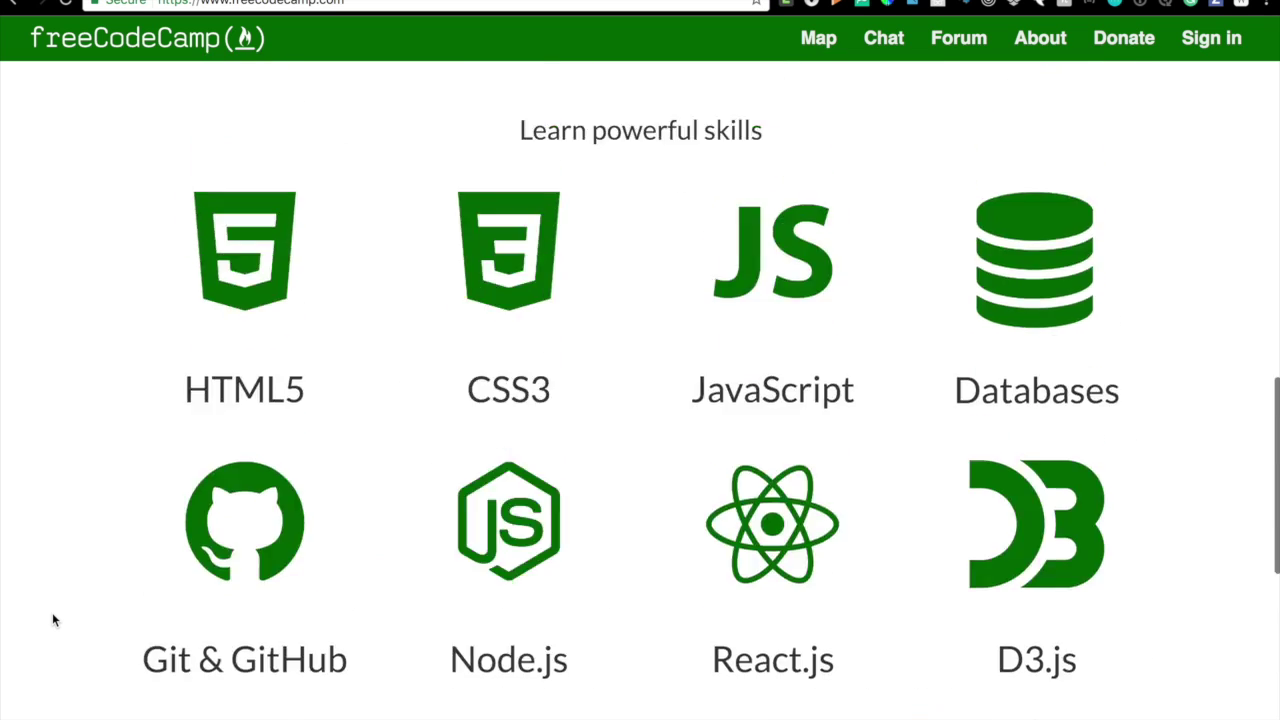
pyautogui.scroll(6, 52, 612)
pyautogui.scroll(4, 52, 612)
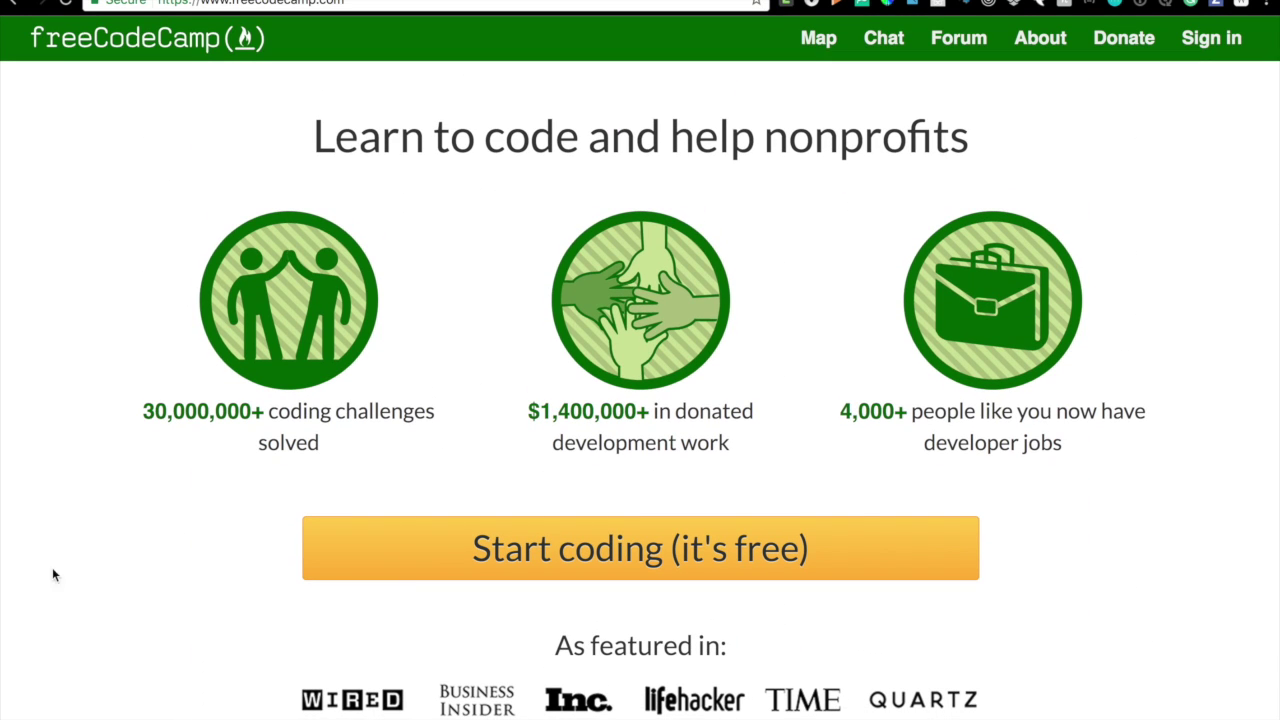
pyautogui.hotkey('ctrl', 'Tab')
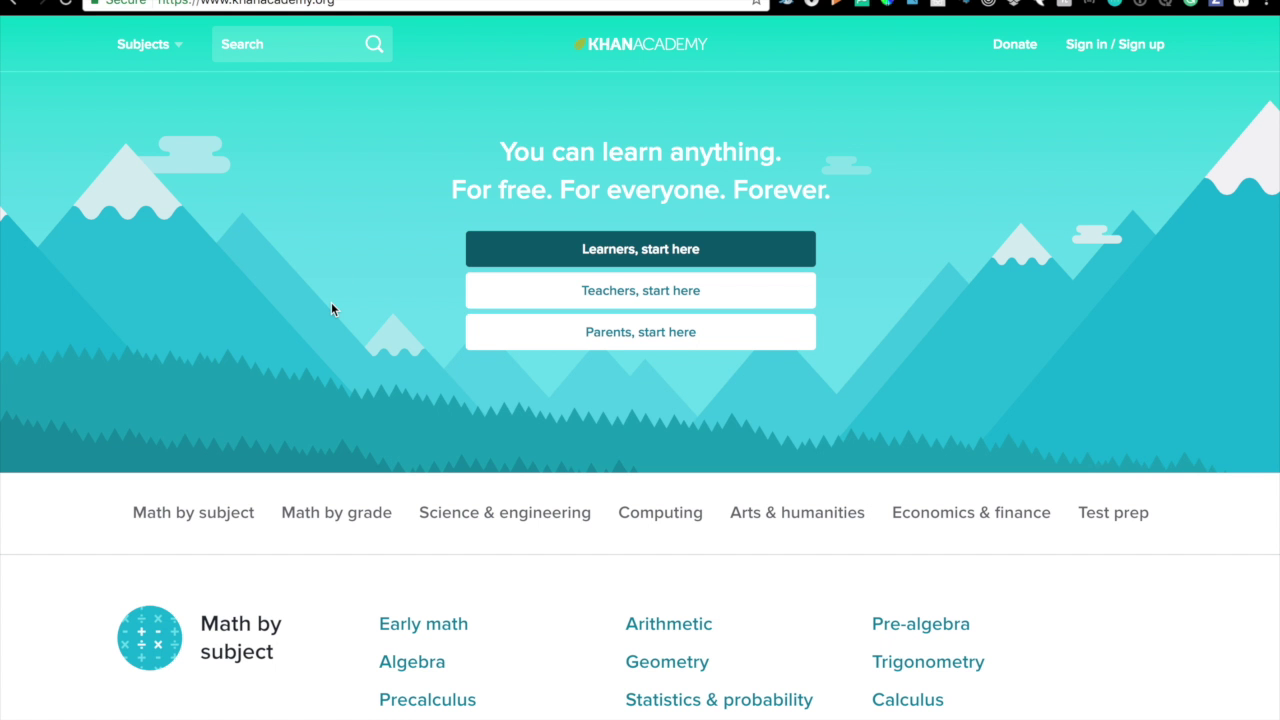
pyautogui.scroll(-5, 428, 397)
pyautogui.scroll(-3, 428, 397)
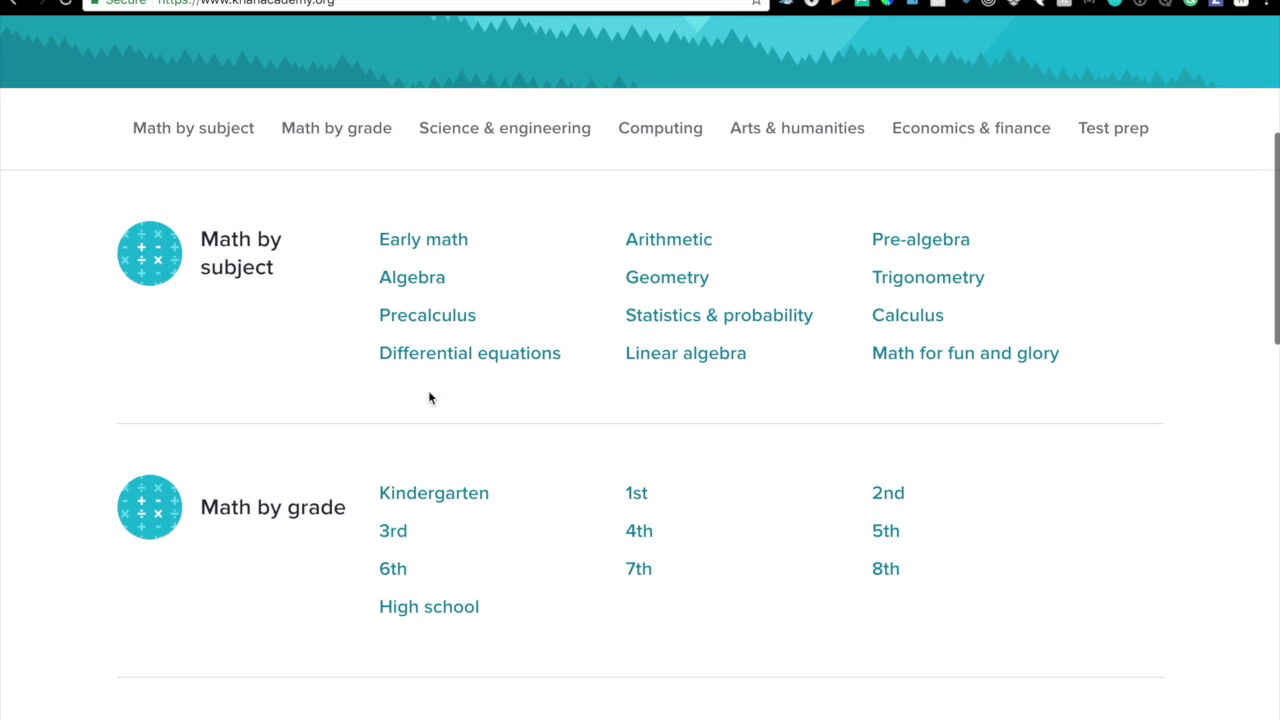
pyautogui.scroll(-3, 428, 397)
pyautogui.scroll(-3, 428, 397)
pyautogui.scroll(-1, 428, 397)
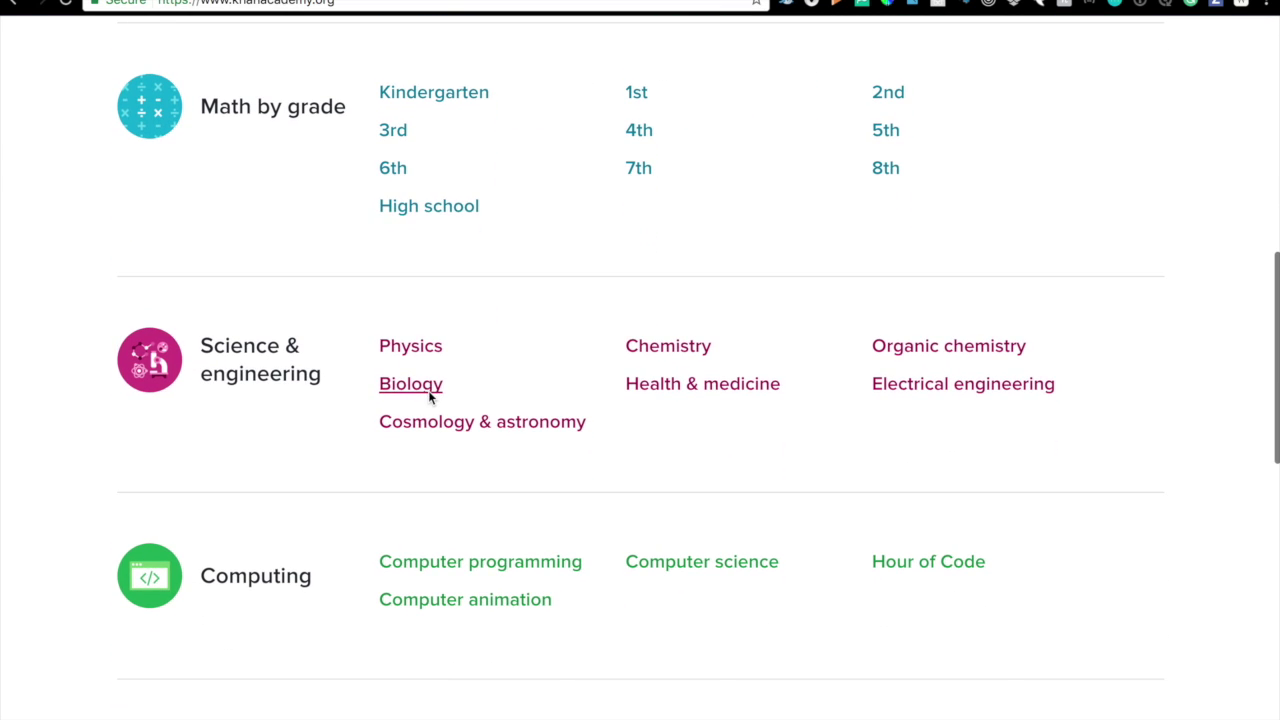
pyautogui.scroll(-4, 897, 507)
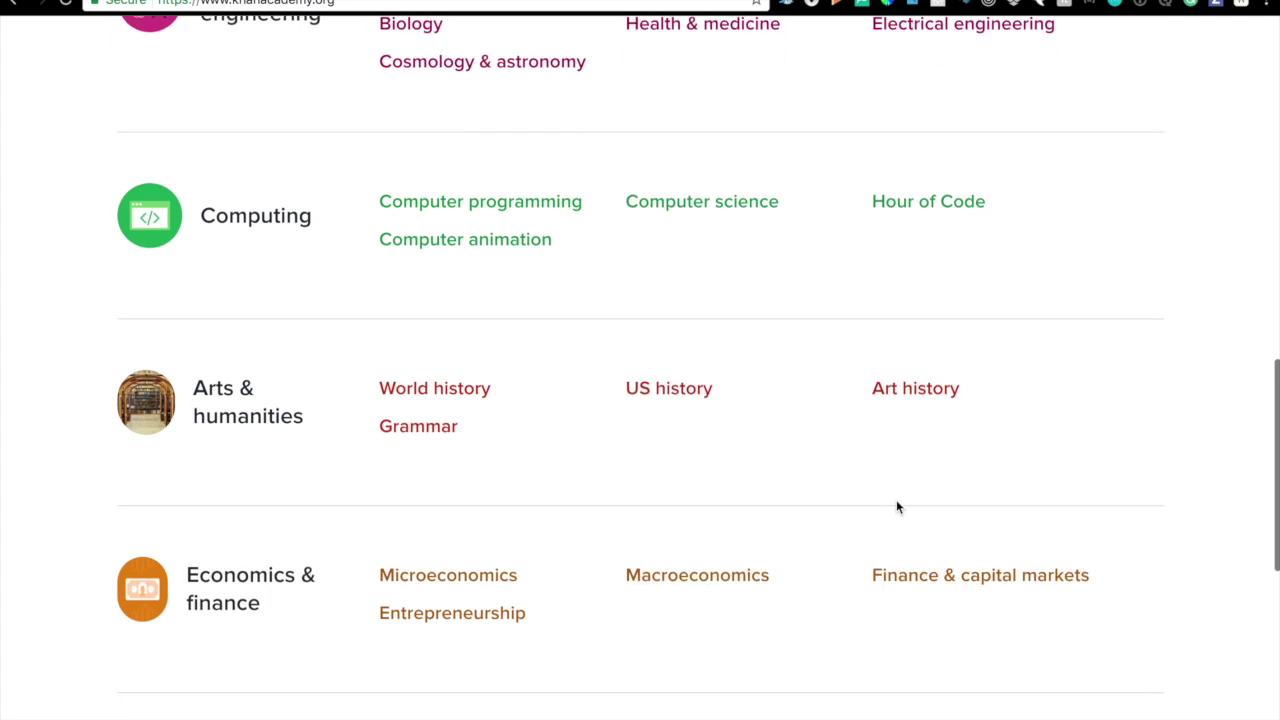
pyautogui.scroll(-1, 897, 507)
pyautogui.scroll(-3, 1116, 366)
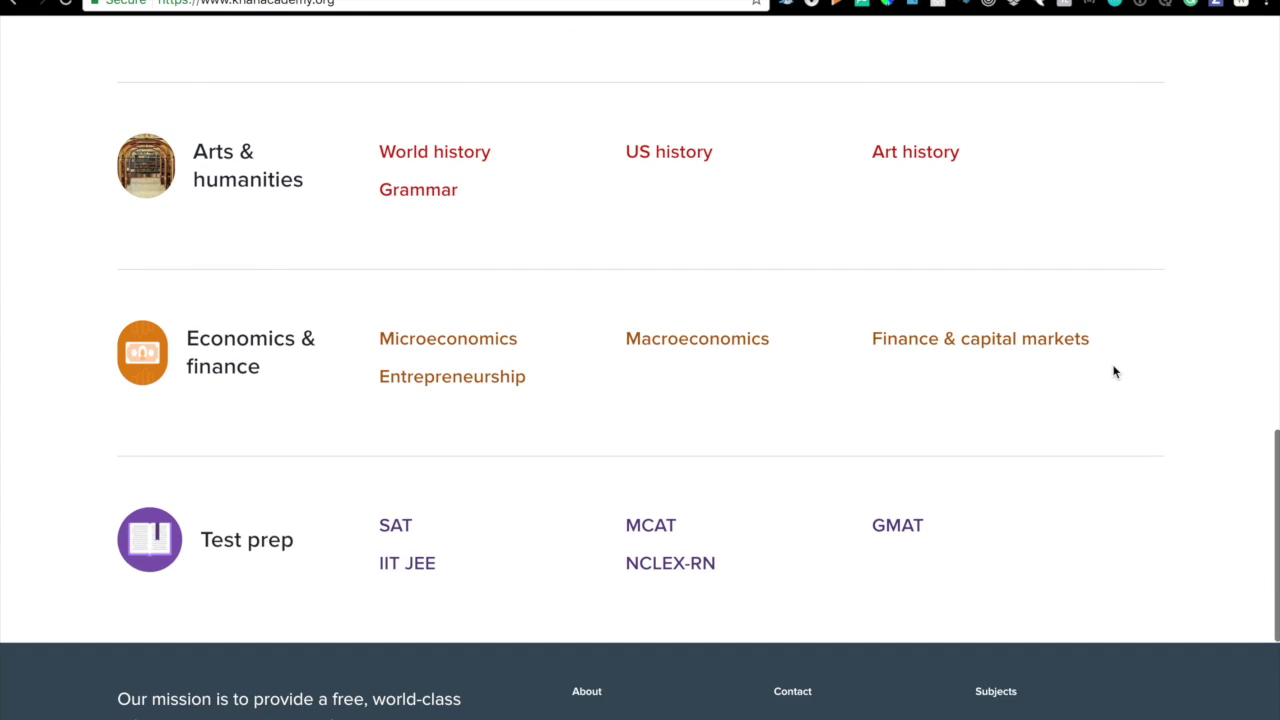
pyautogui.scroll(-1, 1116, 366)
pyautogui.scroll(4, 1116, 366)
pyautogui.scroll(2, 1116, 373)
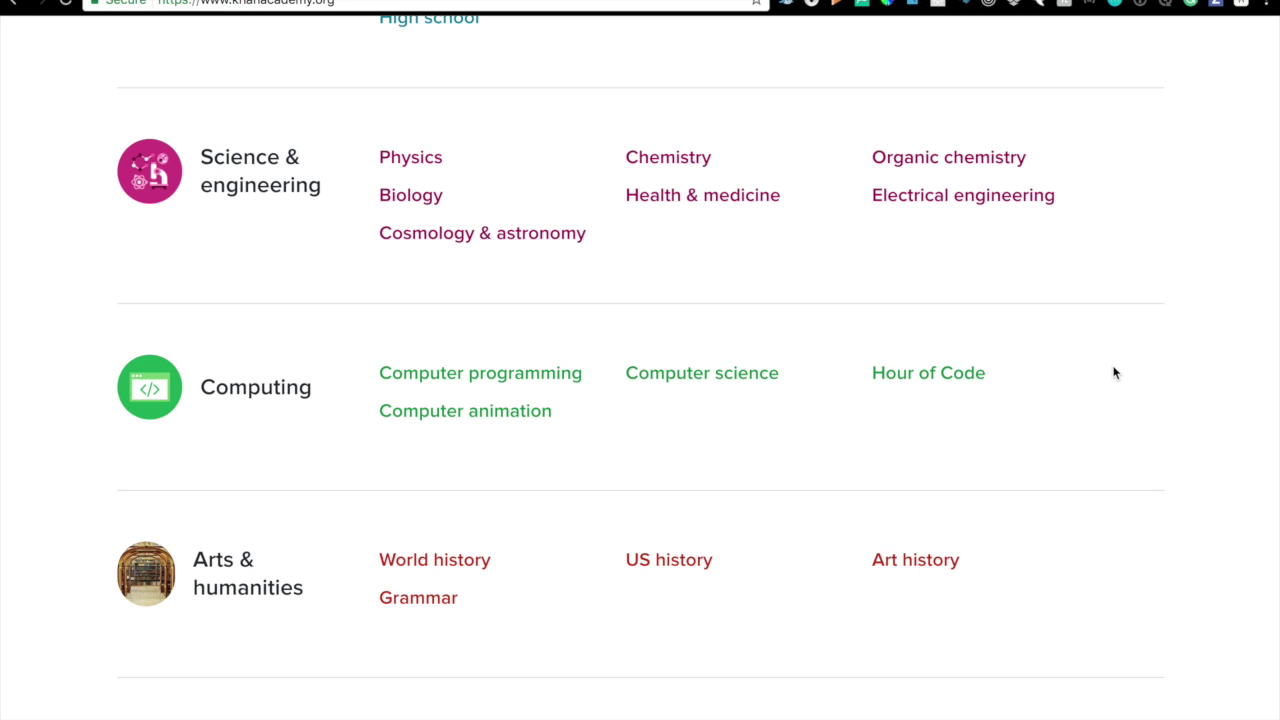
pyautogui.click(709, 378)
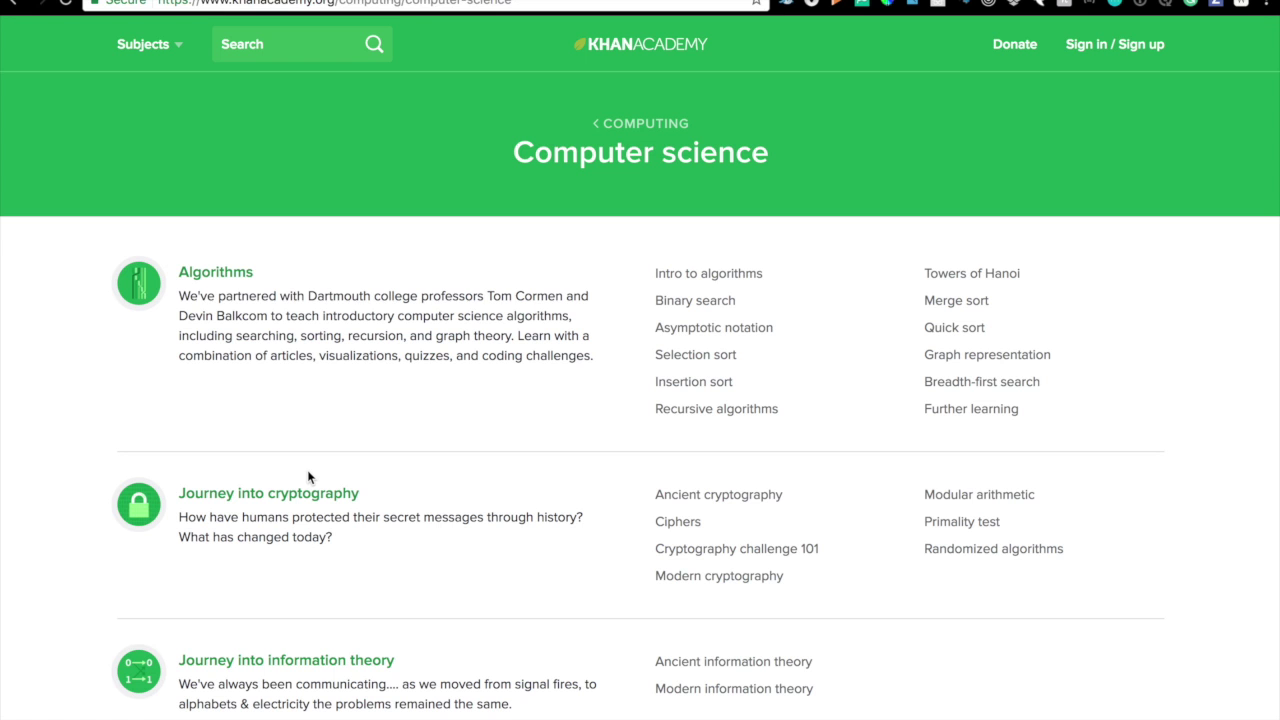
pyautogui.scroll(-3, 309, 477)
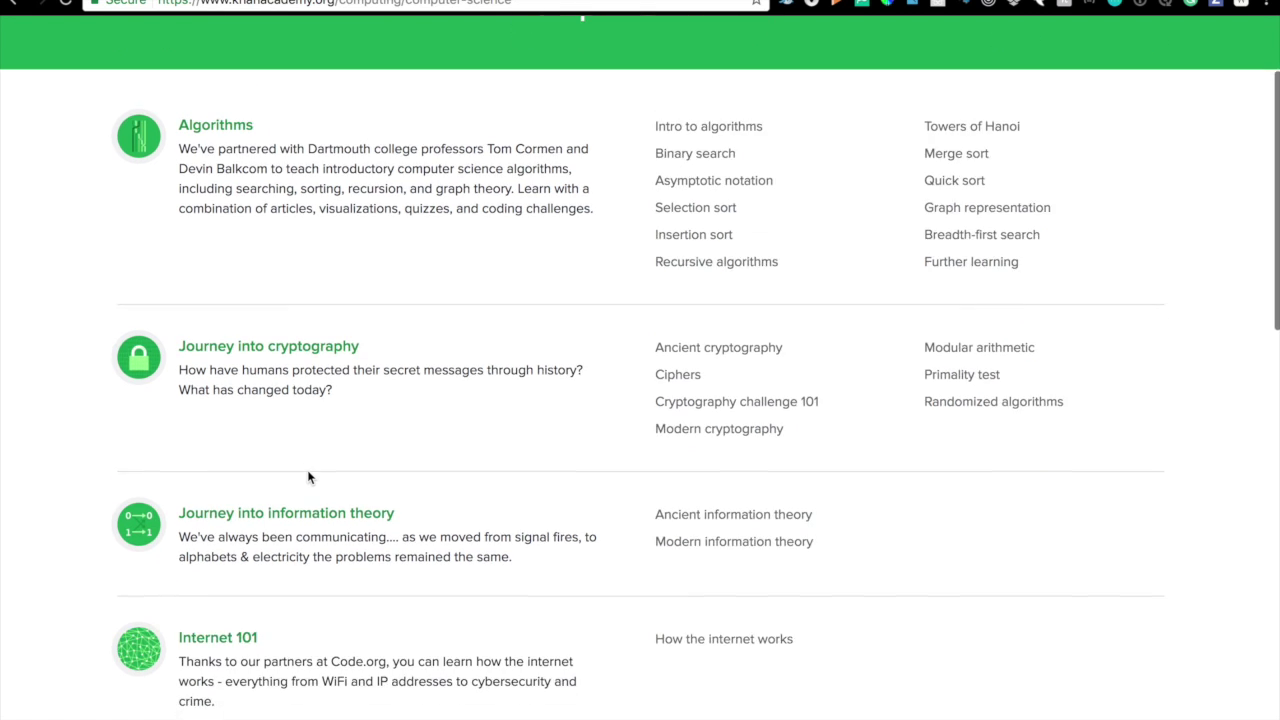
pyautogui.scroll(-2, 309, 477)
pyautogui.scroll(3, 309, 477)
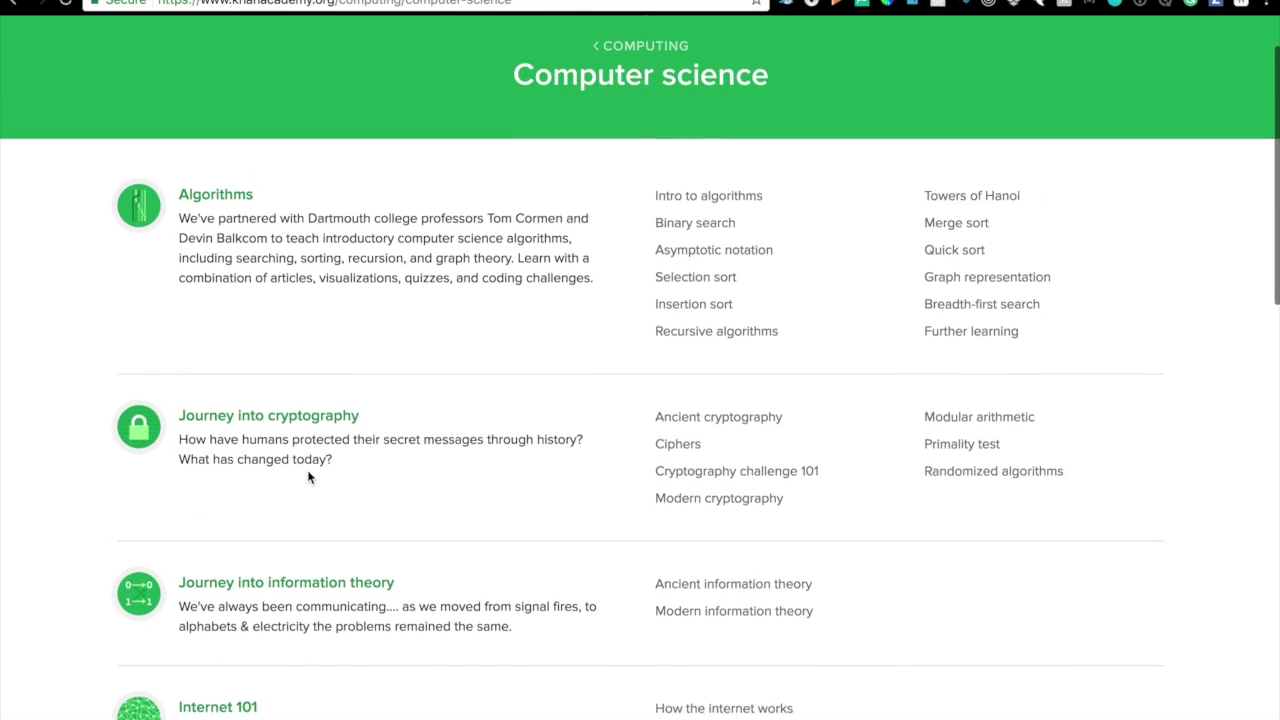
pyautogui.scroll(1, 309, 477)
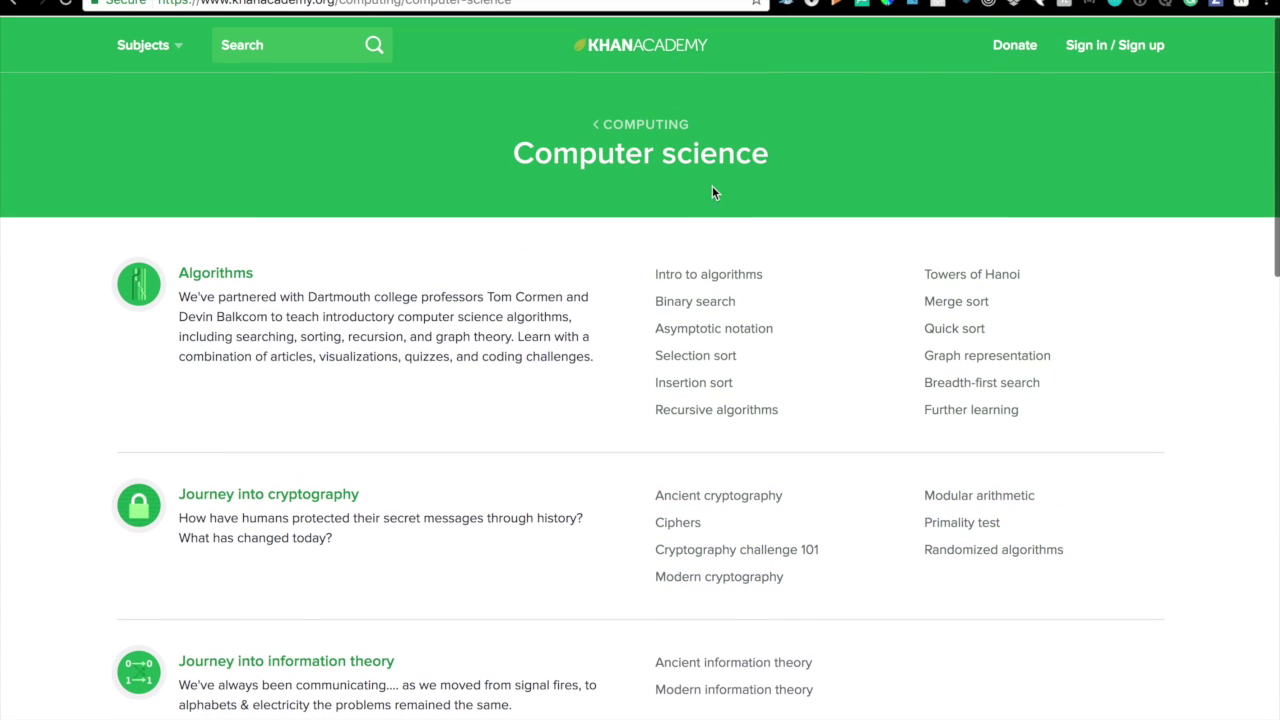
# Go up to Khan Academy's Computing overview, then open the Hour of Code page.
pyautogui.click(650, 125)
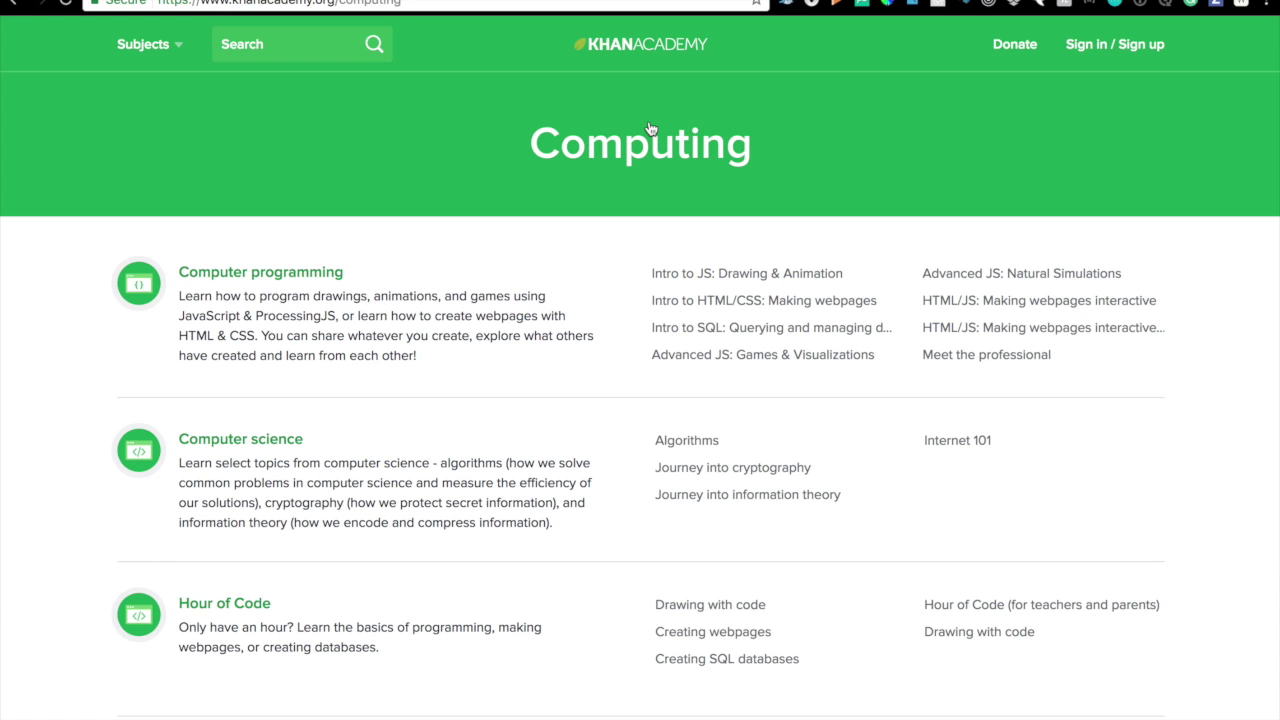
pyautogui.click(238, 606)
pyautogui.scroll(-4, 238, 612)
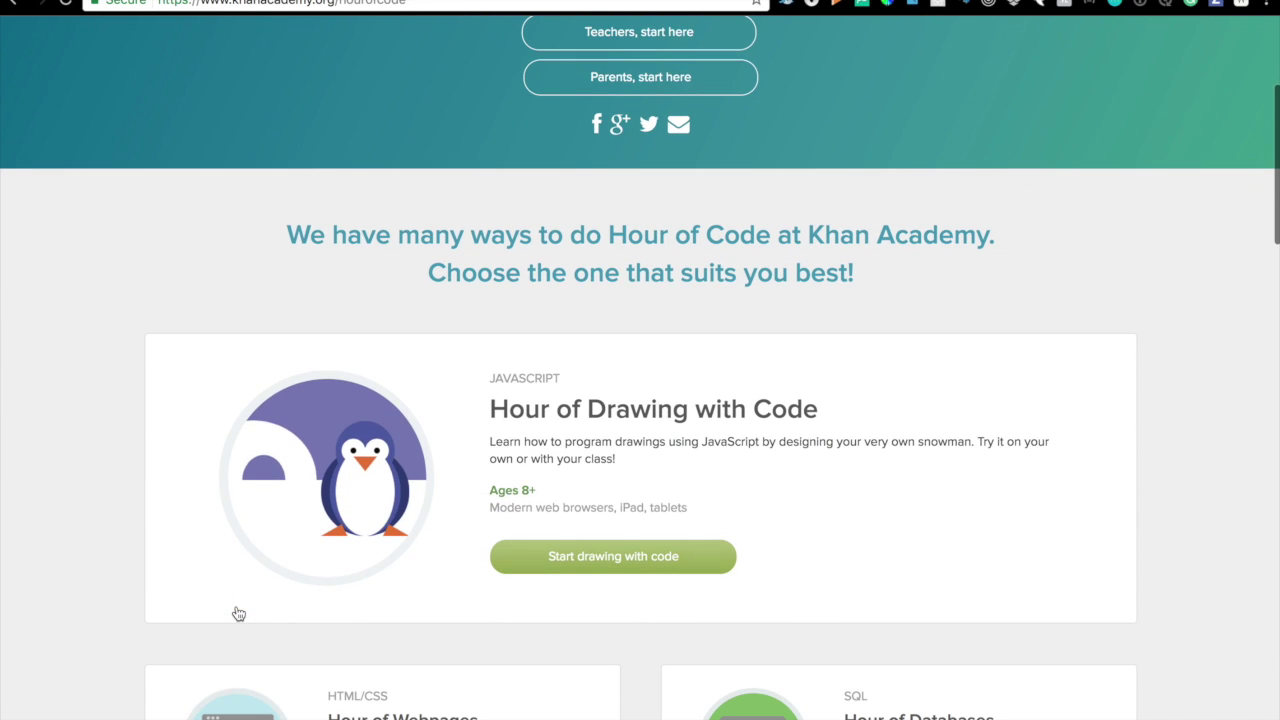
pyautogui.scroll(-3, 238, 613)
pyautogui.scroll(6, 238, 613)
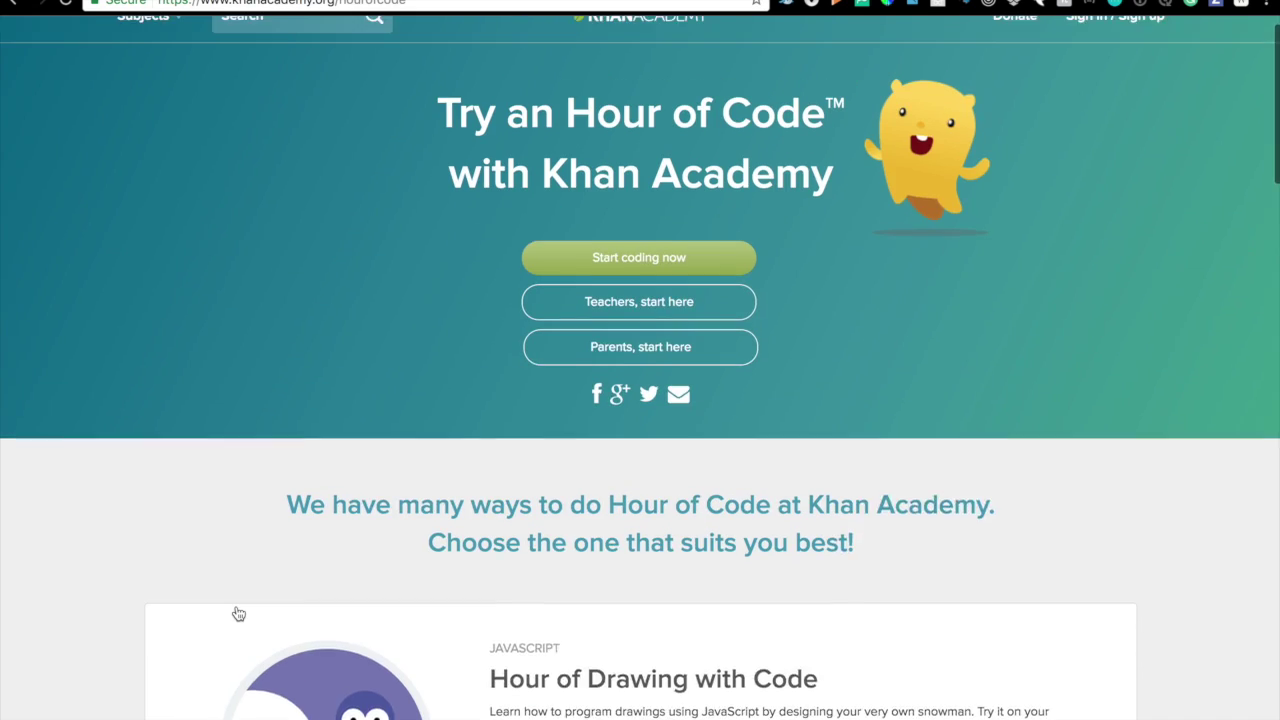
pyautogui.scroll(1, 238, 613)
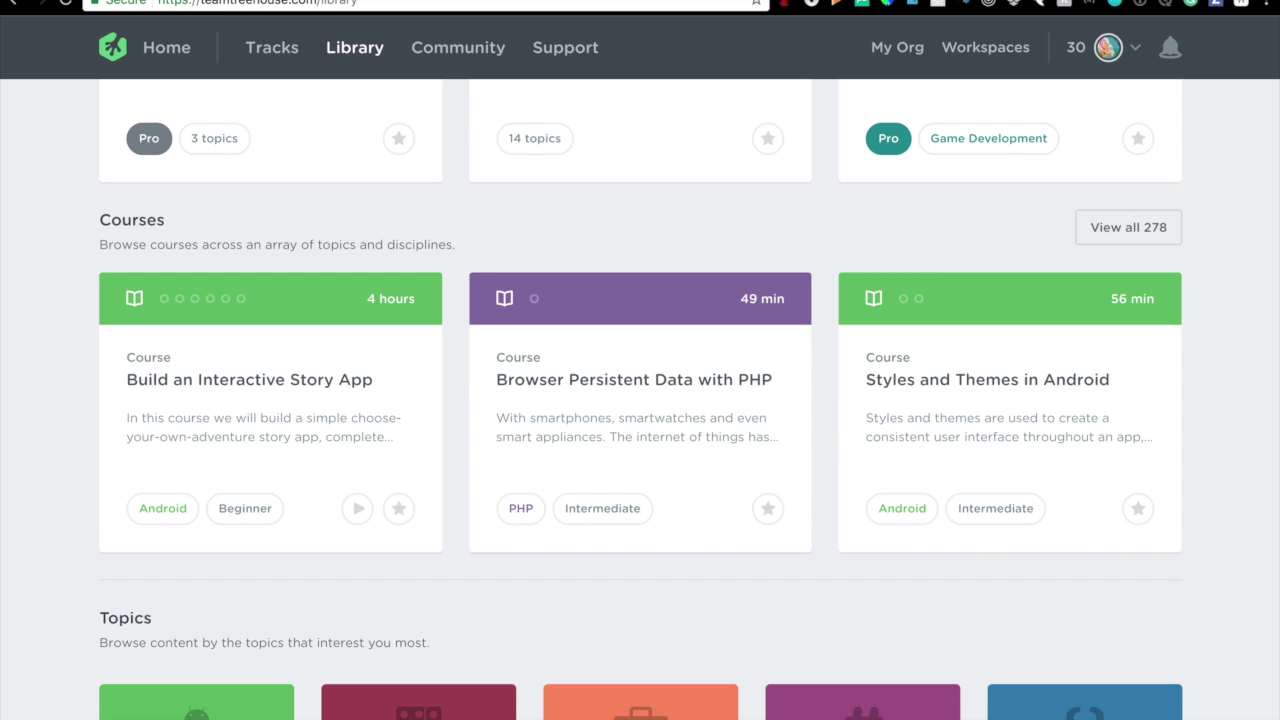
pyautogui.scroll(1, 546, 440)
pyautogui.scroll(6, 546, 418)
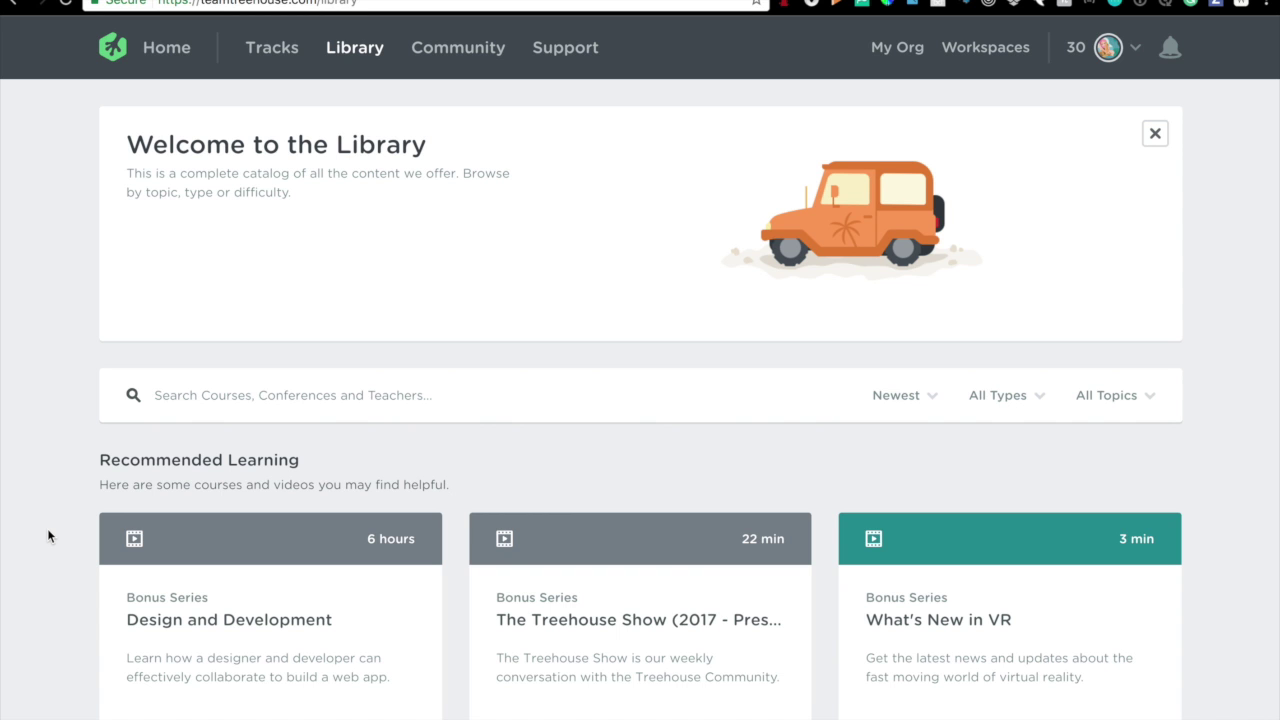
pyautogui.scroll(-5, 47, 528)
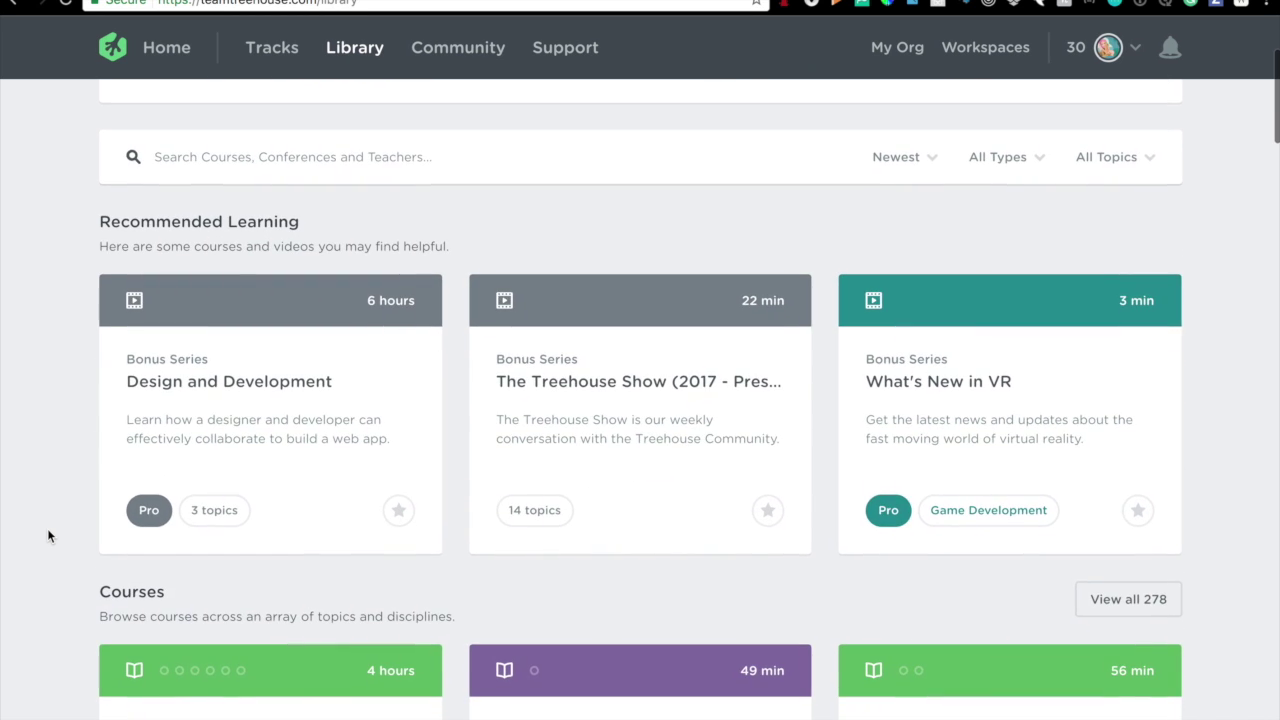
pyautogui.scroll(-3, 47, 536)
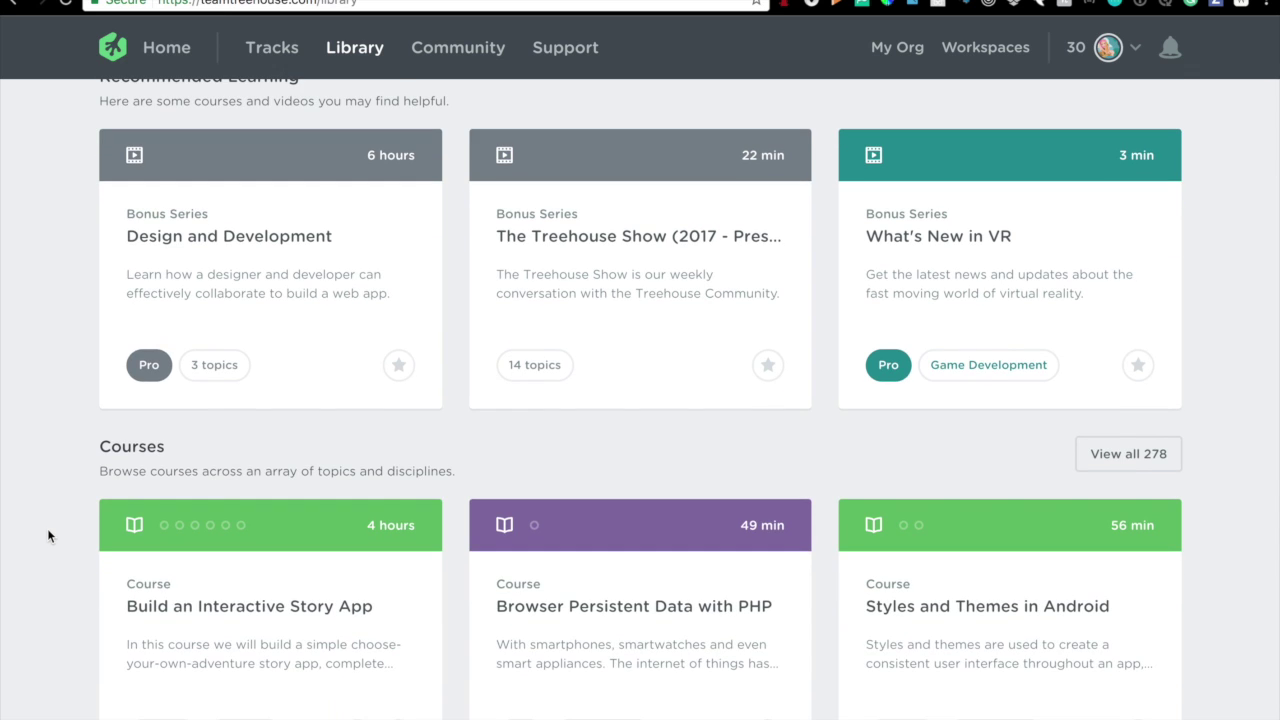
pyautogui.scroll(-4, 47, 536)
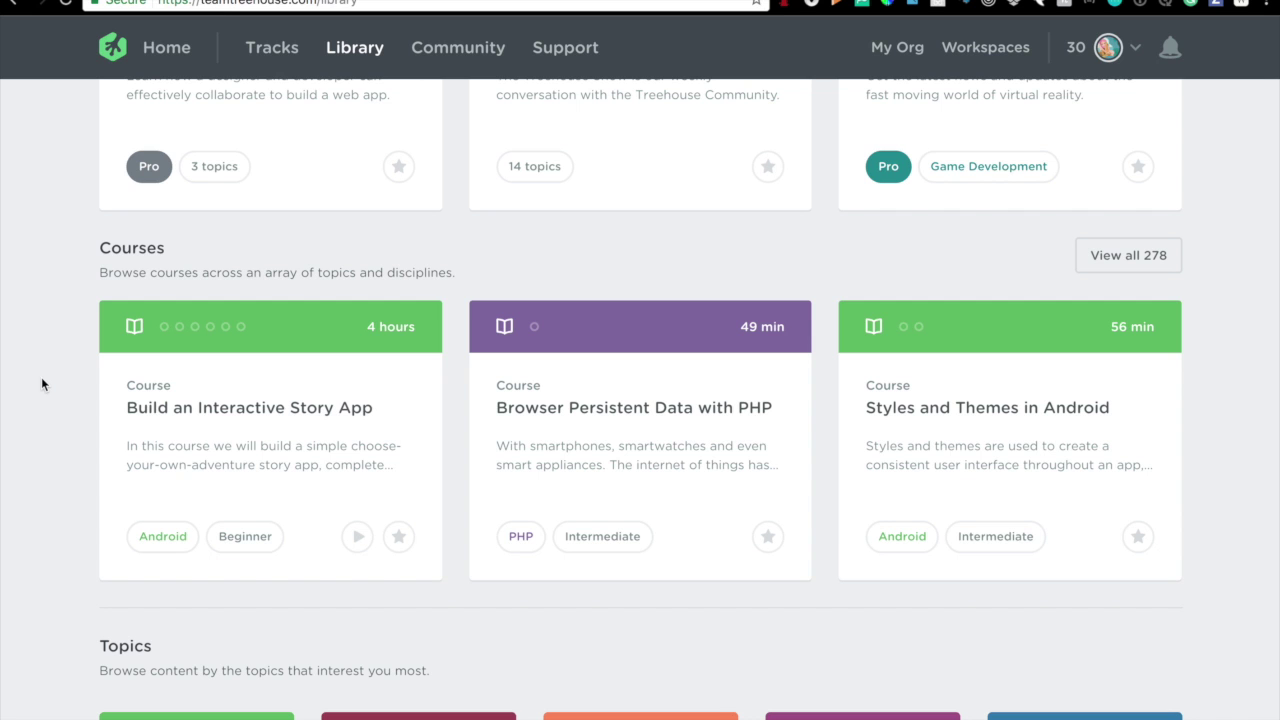
pyautogui.scroll(-3, 41, 377)
pyautogui.scroll(-2, 41, 377)
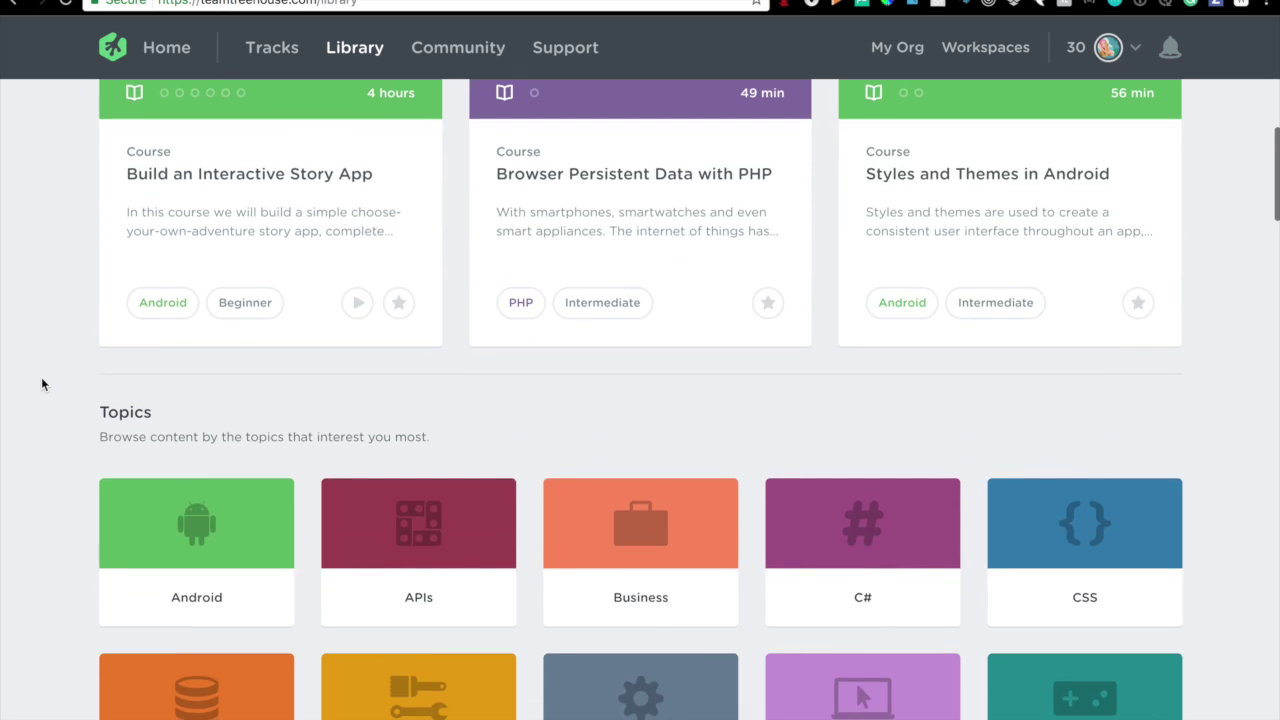
pyautogui.scroll(-3, 41, 377)
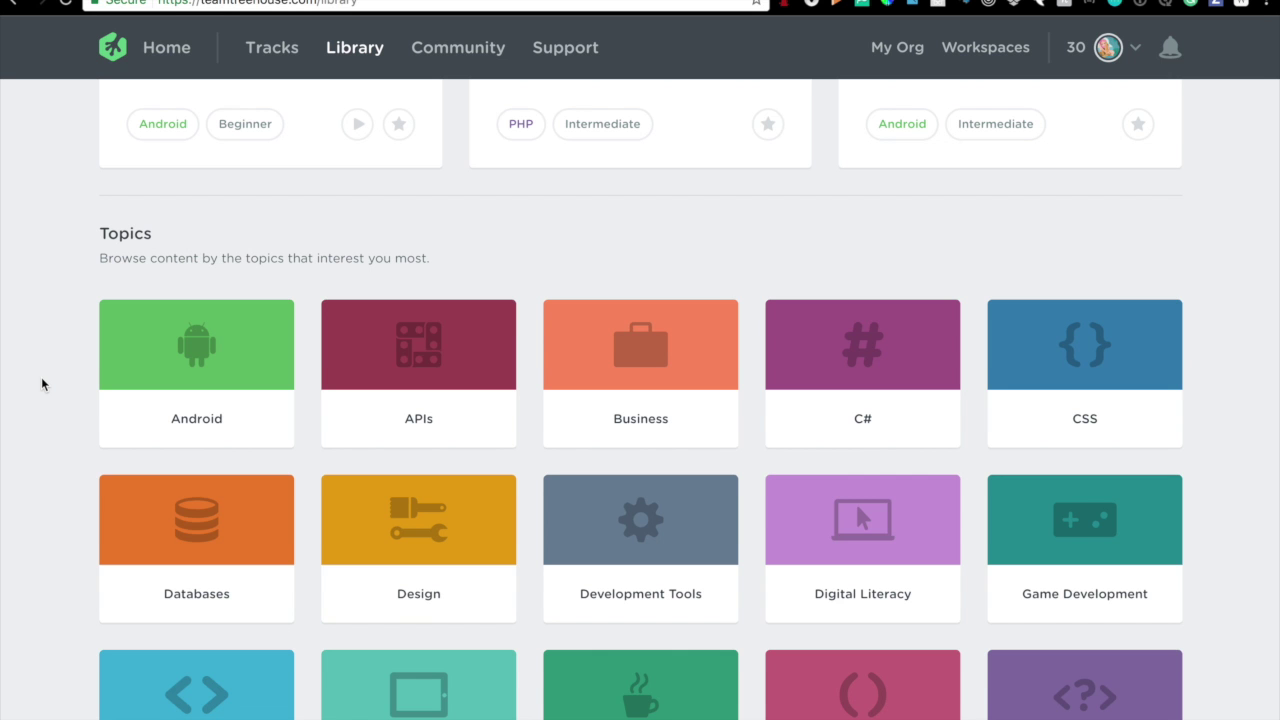
pyautogui.scroll(-2, 41, 377)
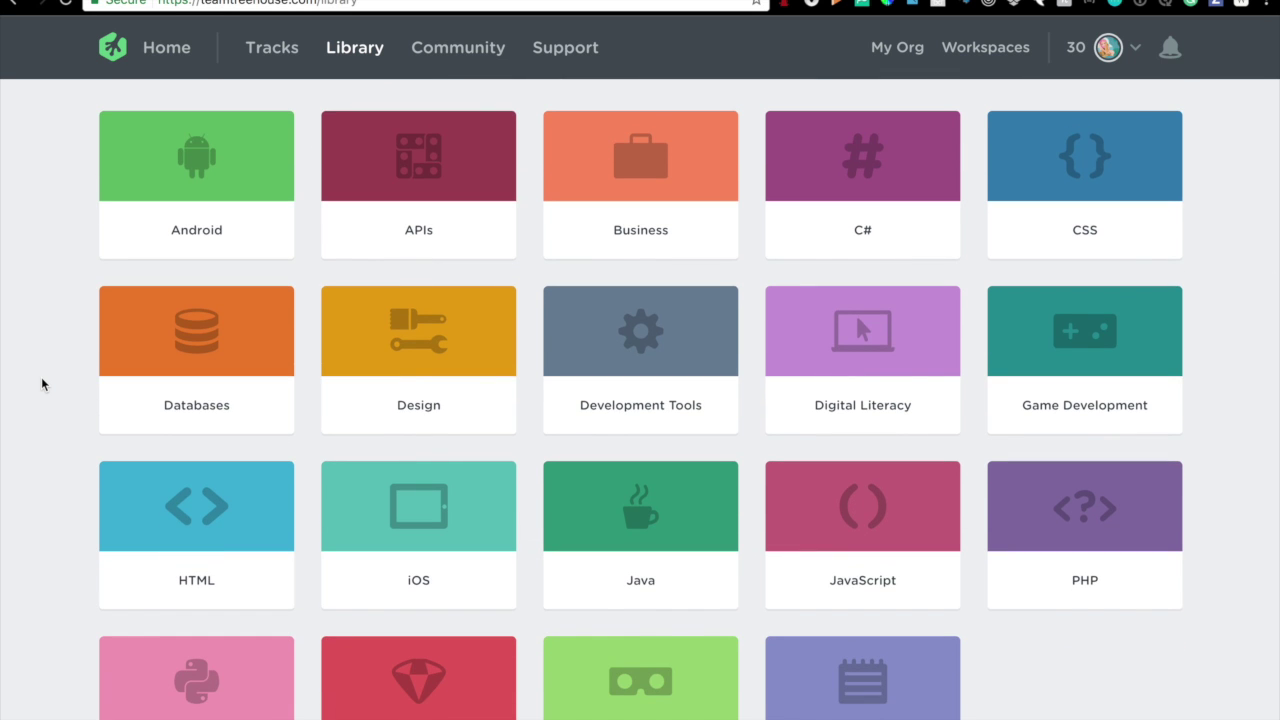
pyautogui.scroll(-3, 41, 377)
pyautogui.scroll(-2, 41, 377)
pyautogui.scroll(-3, 41, 376)
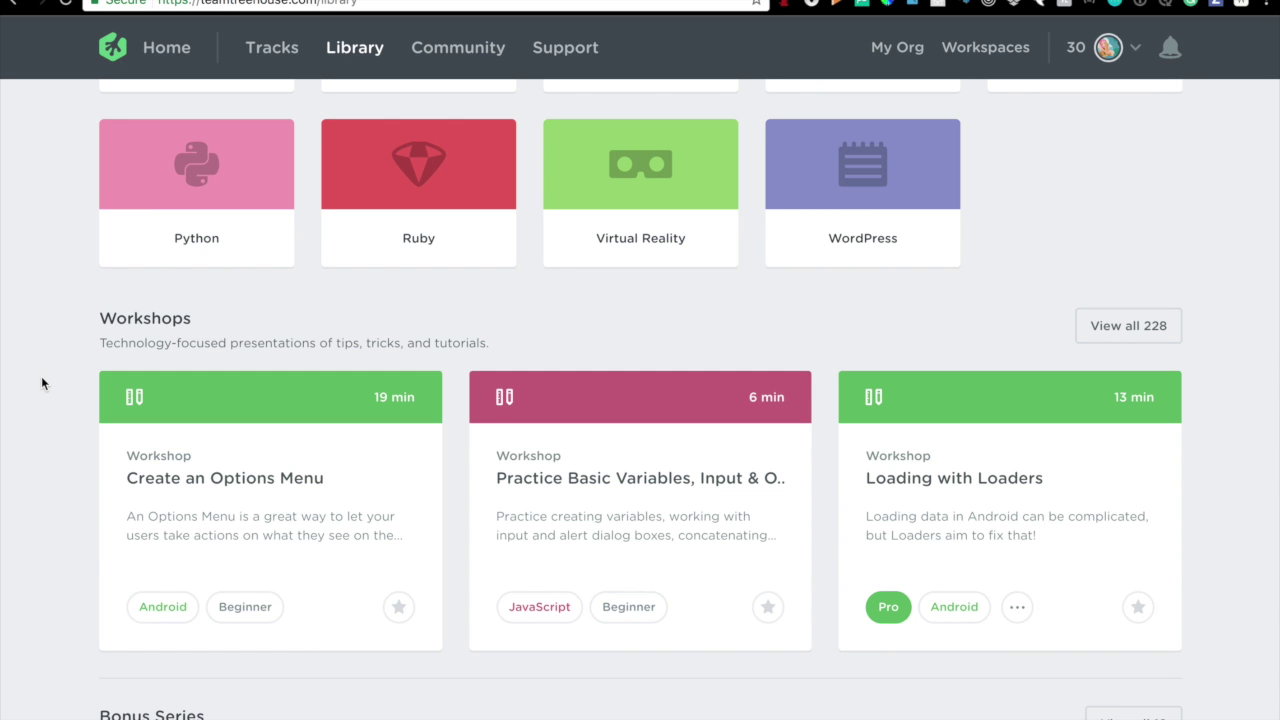
pyautogui.scroll(3, 41, 376)
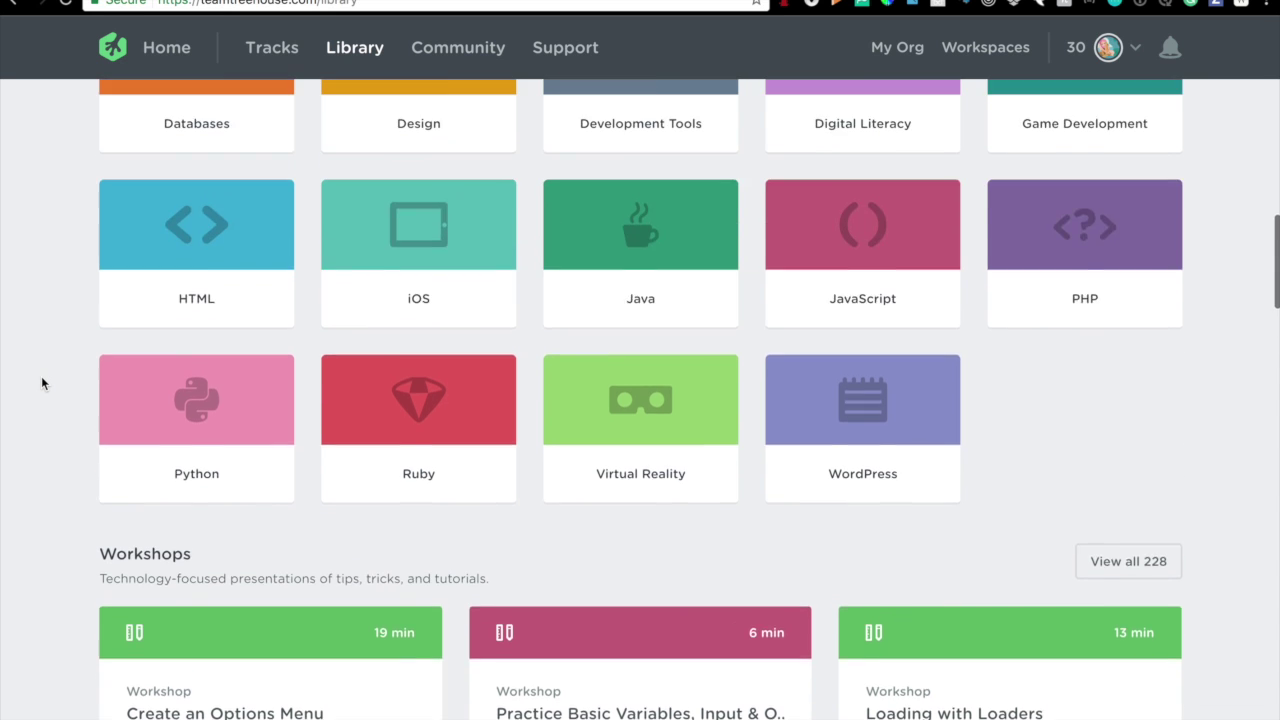
pyautogui.scroll(3, 41, 376)
pyautogui.scroll(1, 41, 376)
pyautogui.scroll(3, 41, 376)
pyautogui.scroll(3, 41, 376)
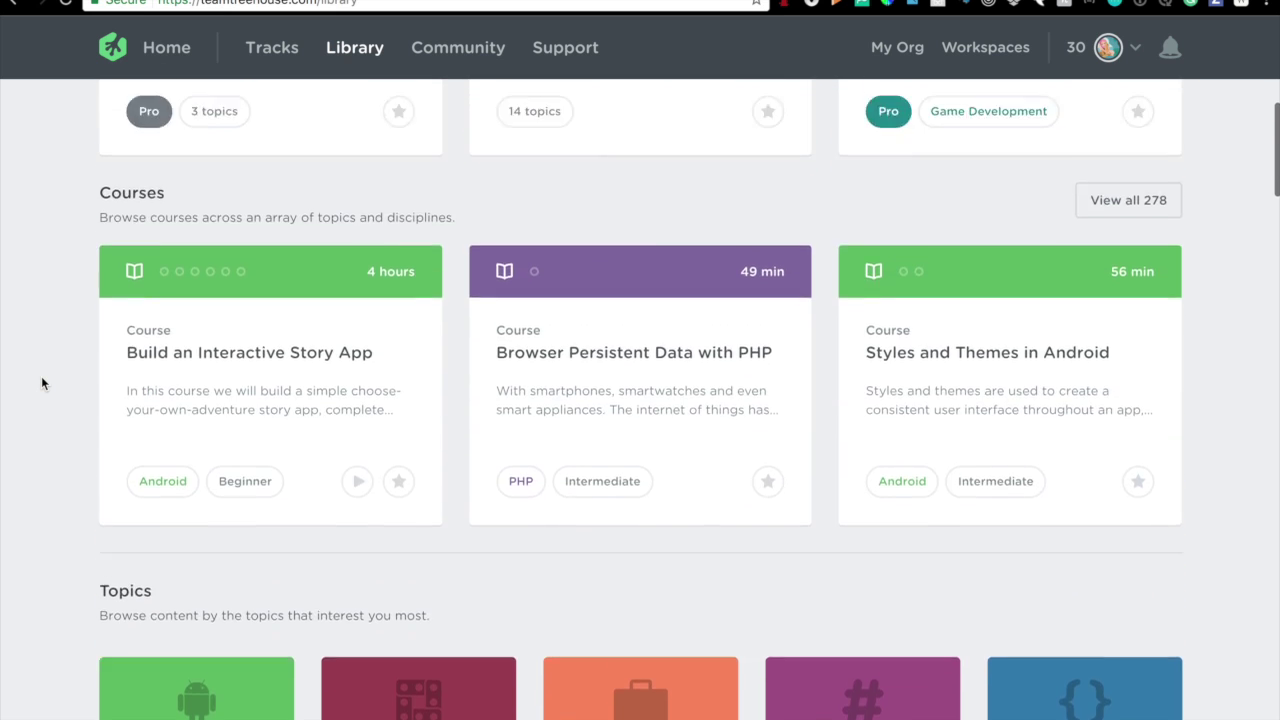
pyautogui.scroll(3, 41, 376)
pyautogui.scroll(1, 41, 376)
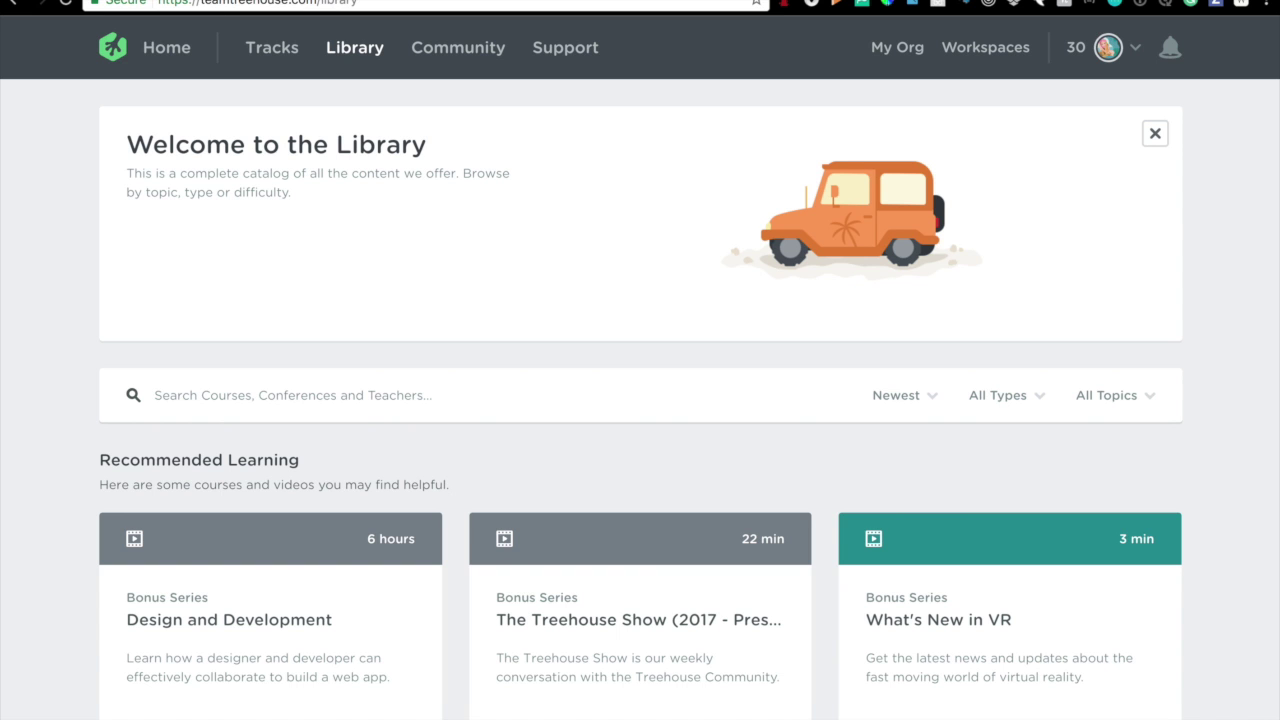
# Bring the Code School homepage tab to the front.
pyautogui.hotkey('ctrl', 'Tab')
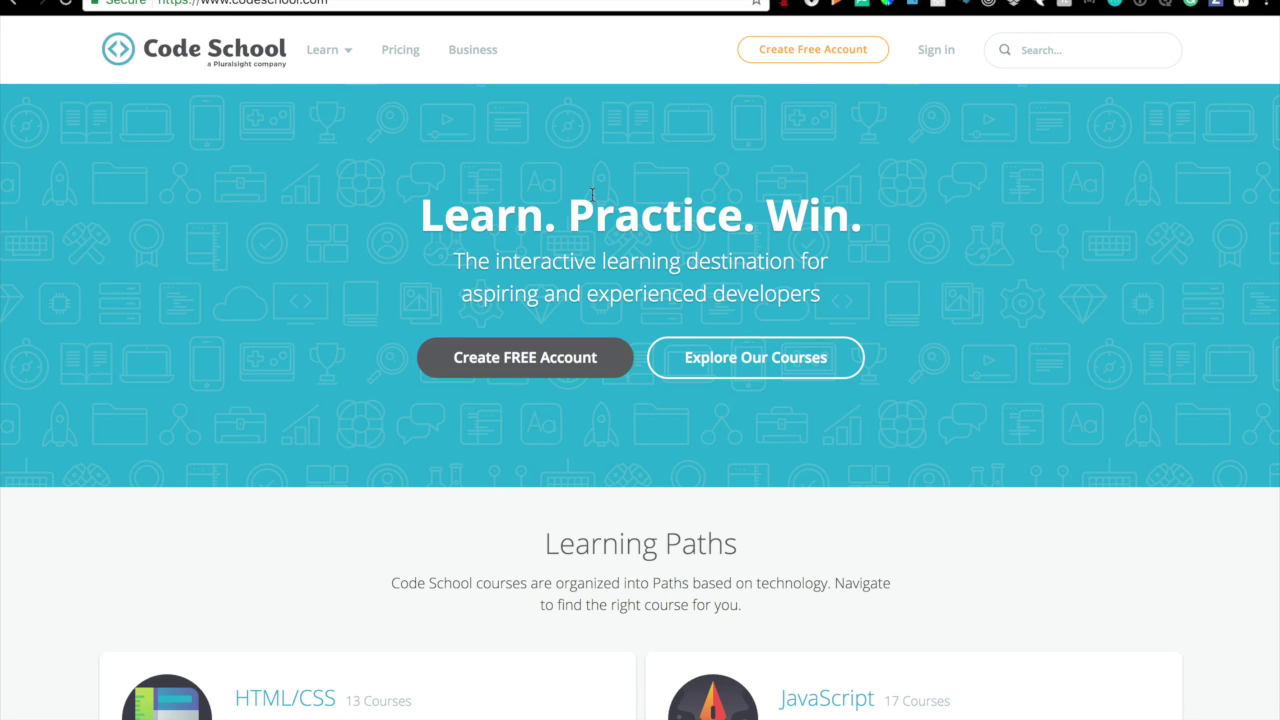
pyautogui.scroll(-3, 234, 390)
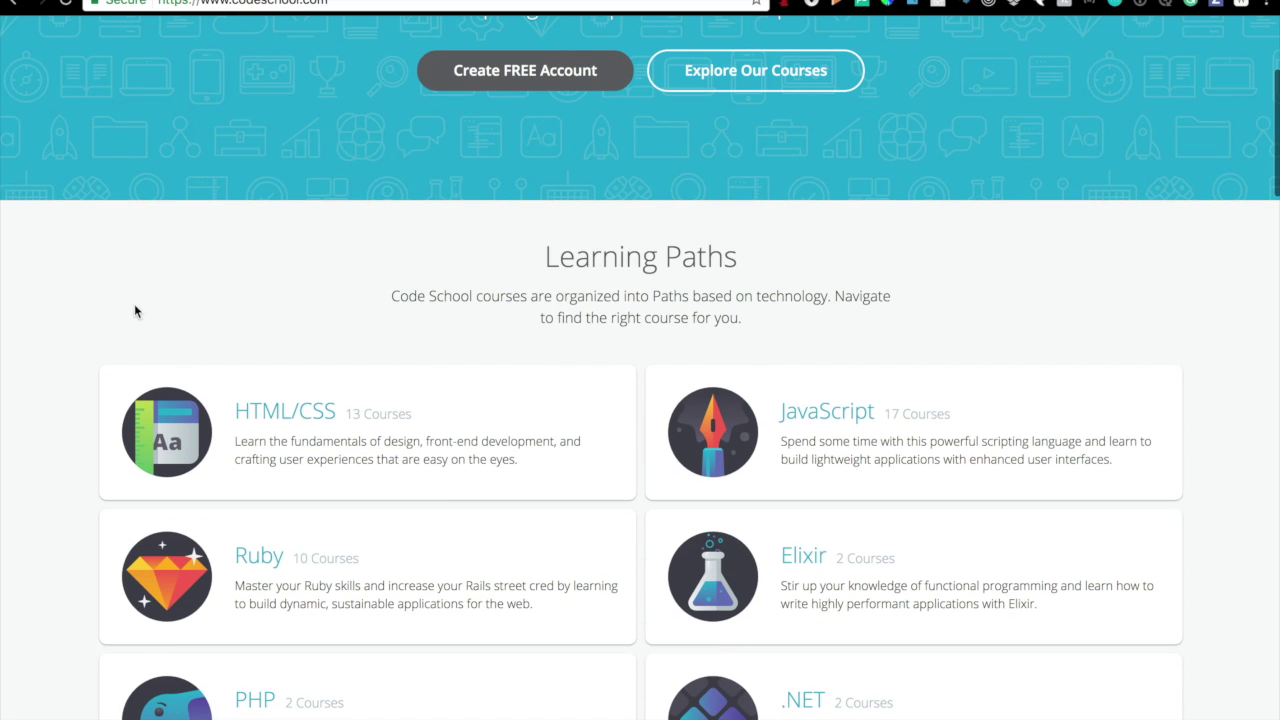
pyautogui.scroll(-2, 33, 374)
pyautogui.scroll(-1, 33, 374)
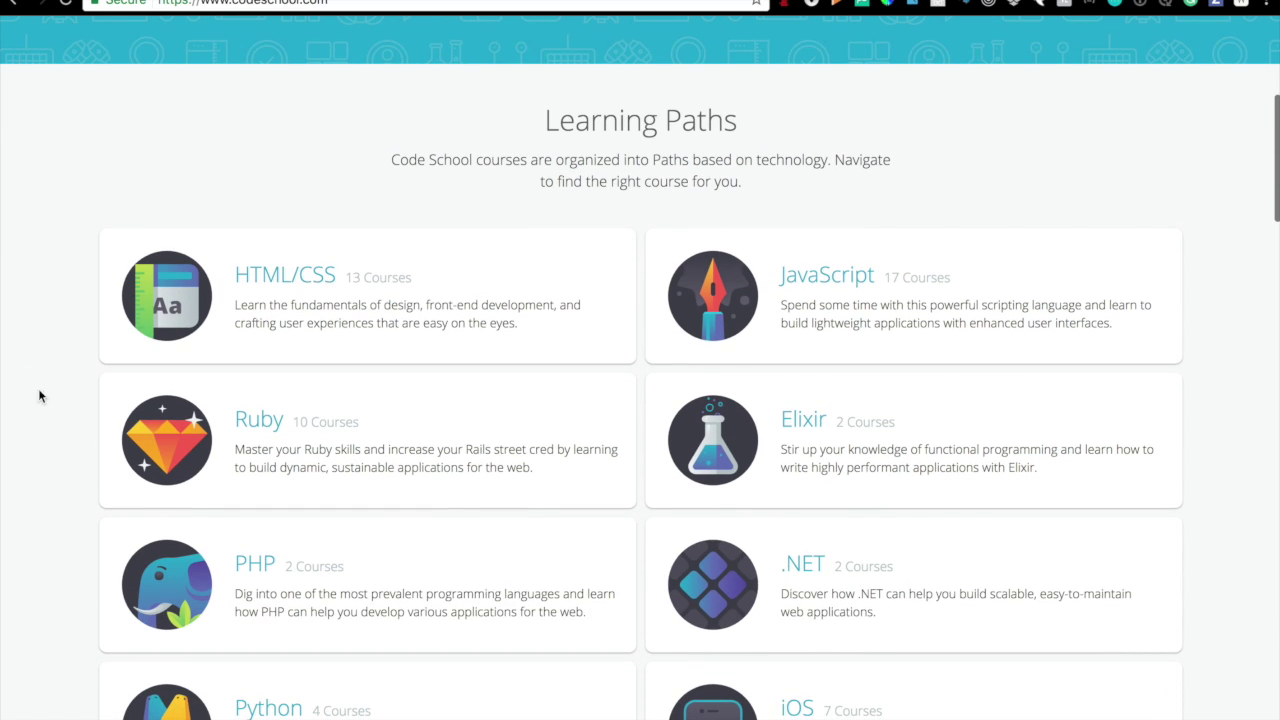
pyautogui.scroll(-1, 10, 444)
pyautogui.scroll(-1, 10, 444)
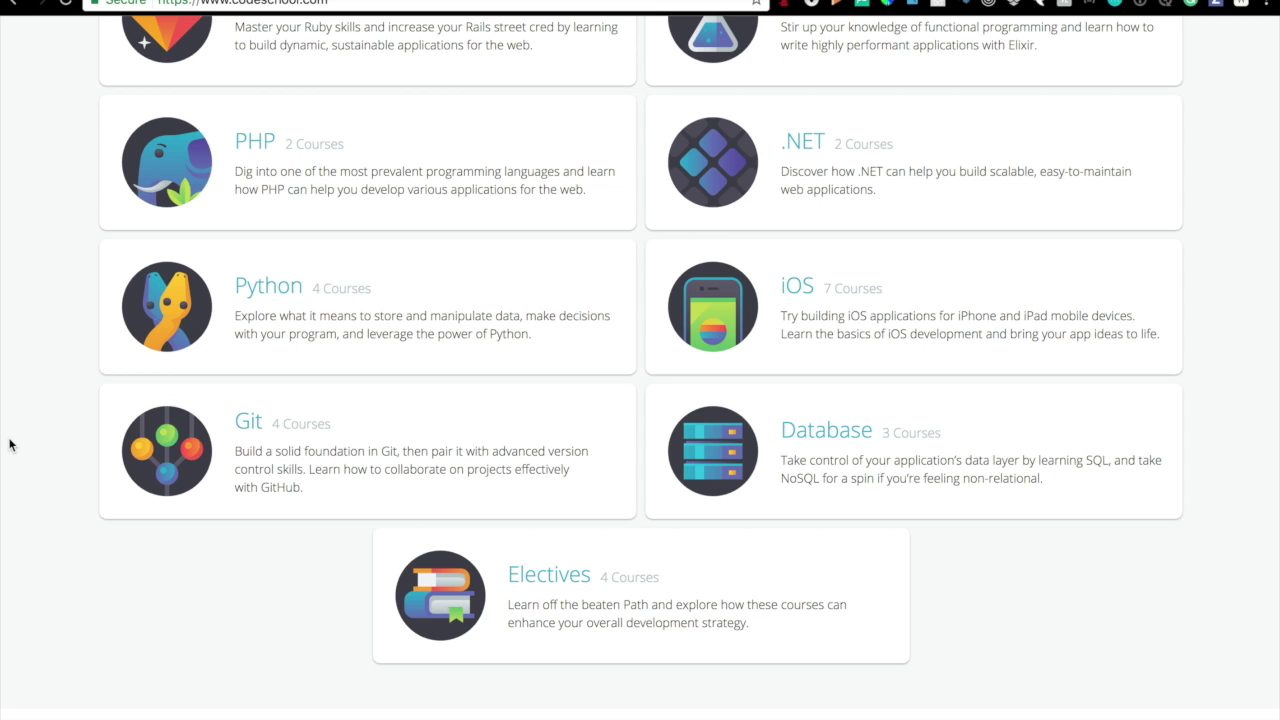
pyautogui.scroll(-2, 10, 445)
pyautogui.scroll(10, 10, 445)
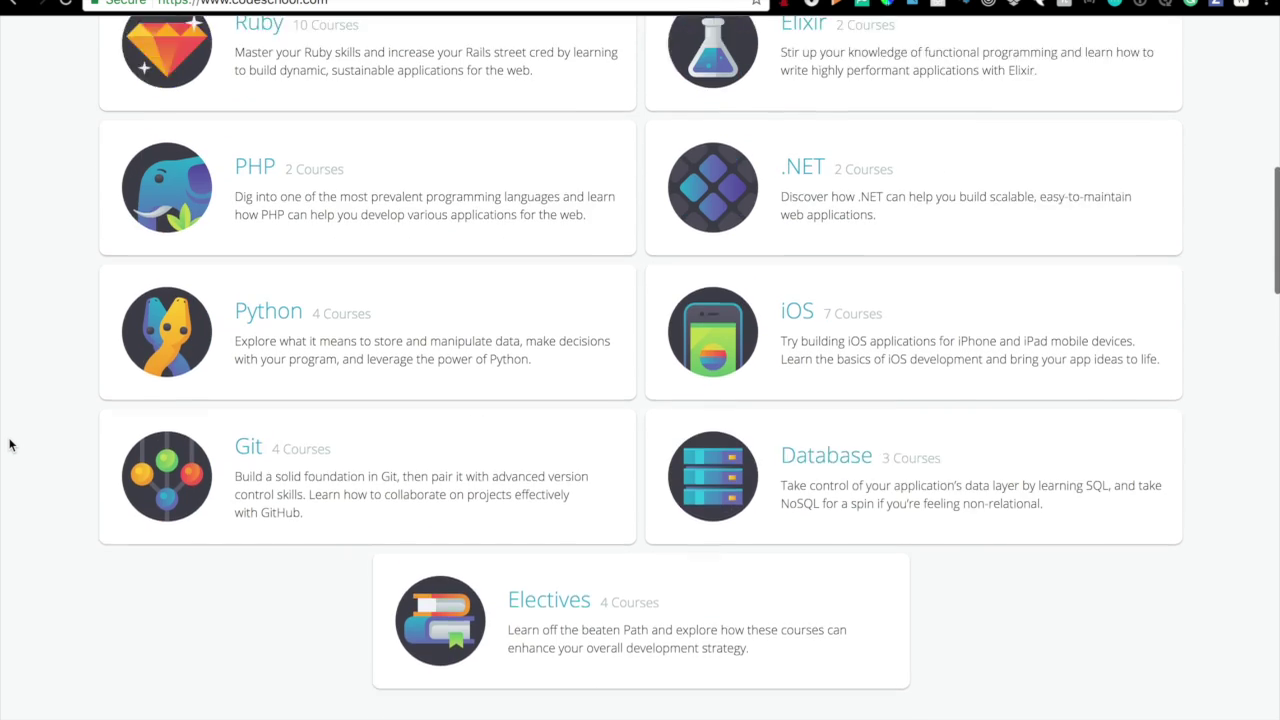
pyautogui.scroll(8, 10, 445)
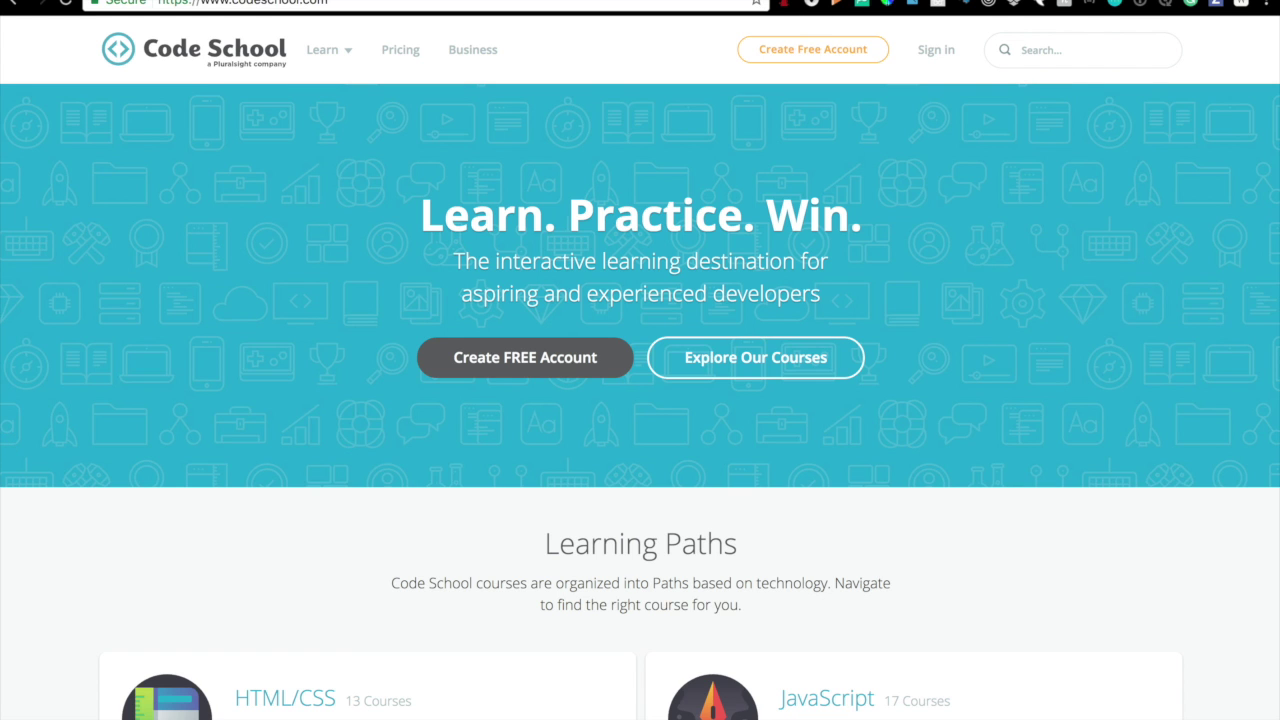
# Search Pluralsight for 'react' courses.
pyautogui.hotkey('ctrl', 'Tab')
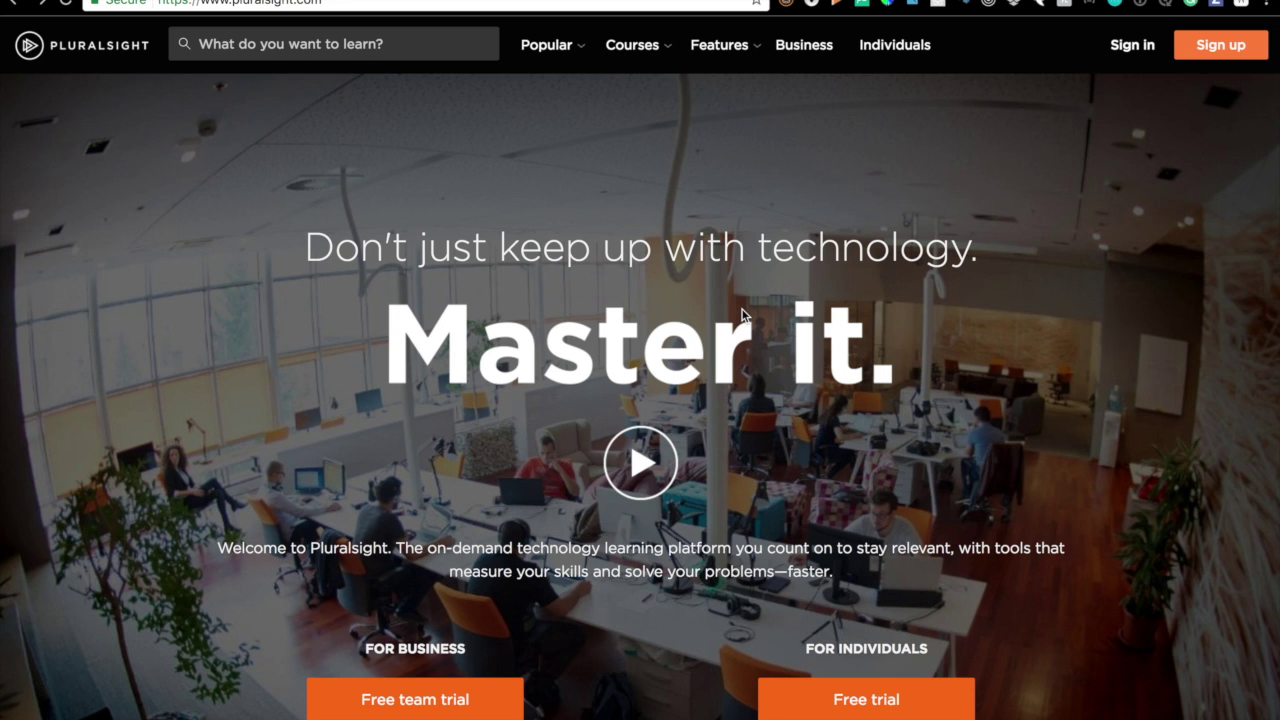
pyautogui.scroll(-3, 742, 315)
pyautogui.scroll(-3, 742, 315)
pyautogui.scroll(-4, 742, 315)
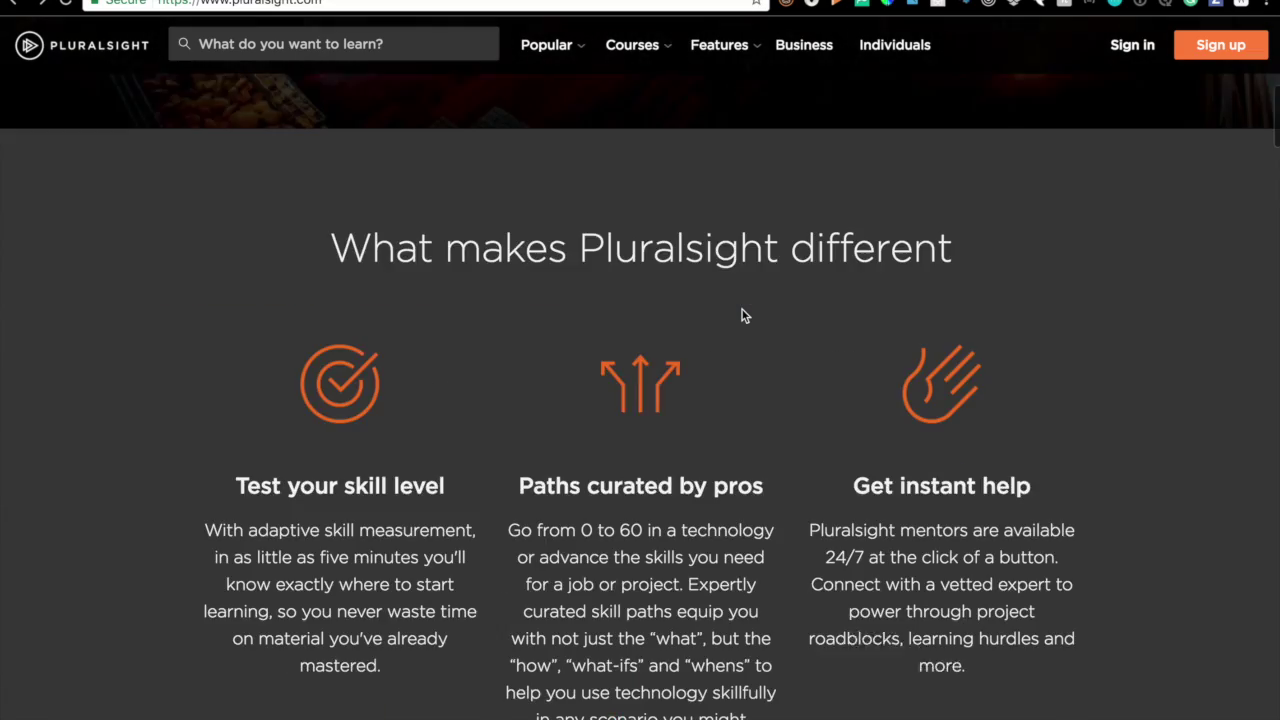
pyautogui.scroll(-1, 742, 315)
pyautogui.scroll(-4, 742, 315)
pyautogui.scroll(-4, 742, 315)
pyautogui.scroll(-2, 742, 315)
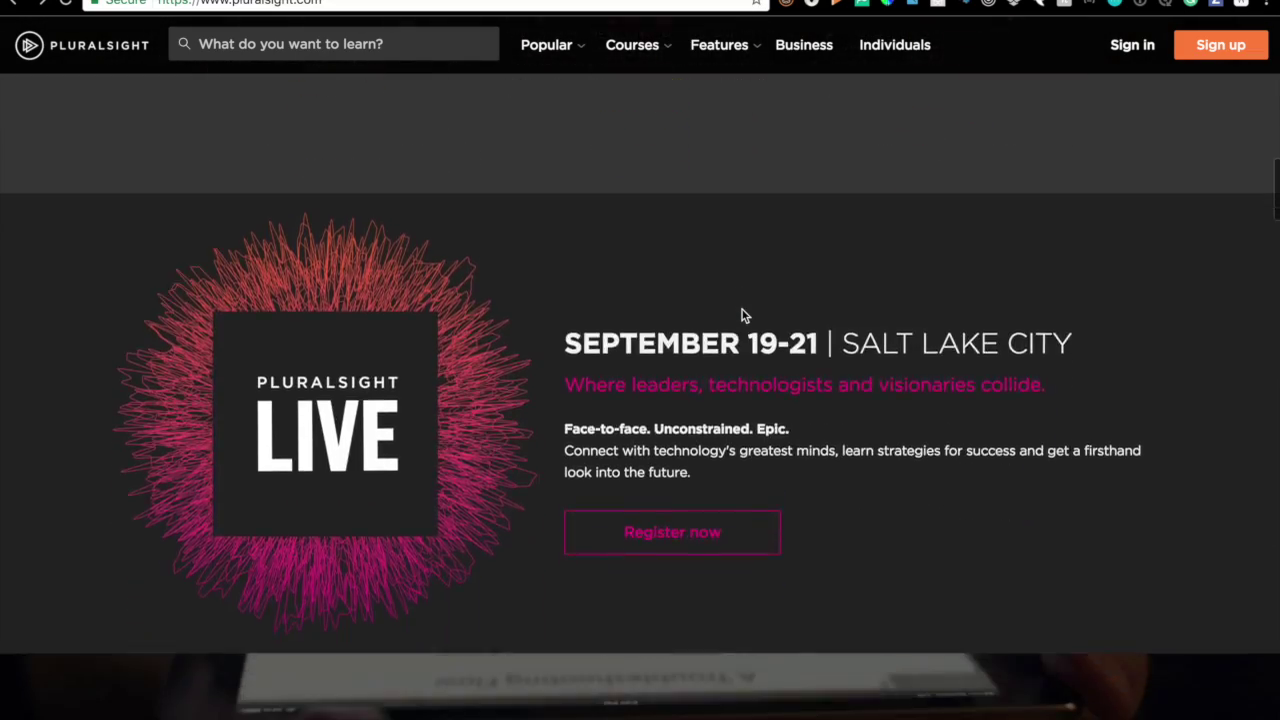
pyautogui.scroll(6, 742, 315)
pyautogui.scroll(8, 742, 315)
pyautogui.scroll(3, 742, 315)
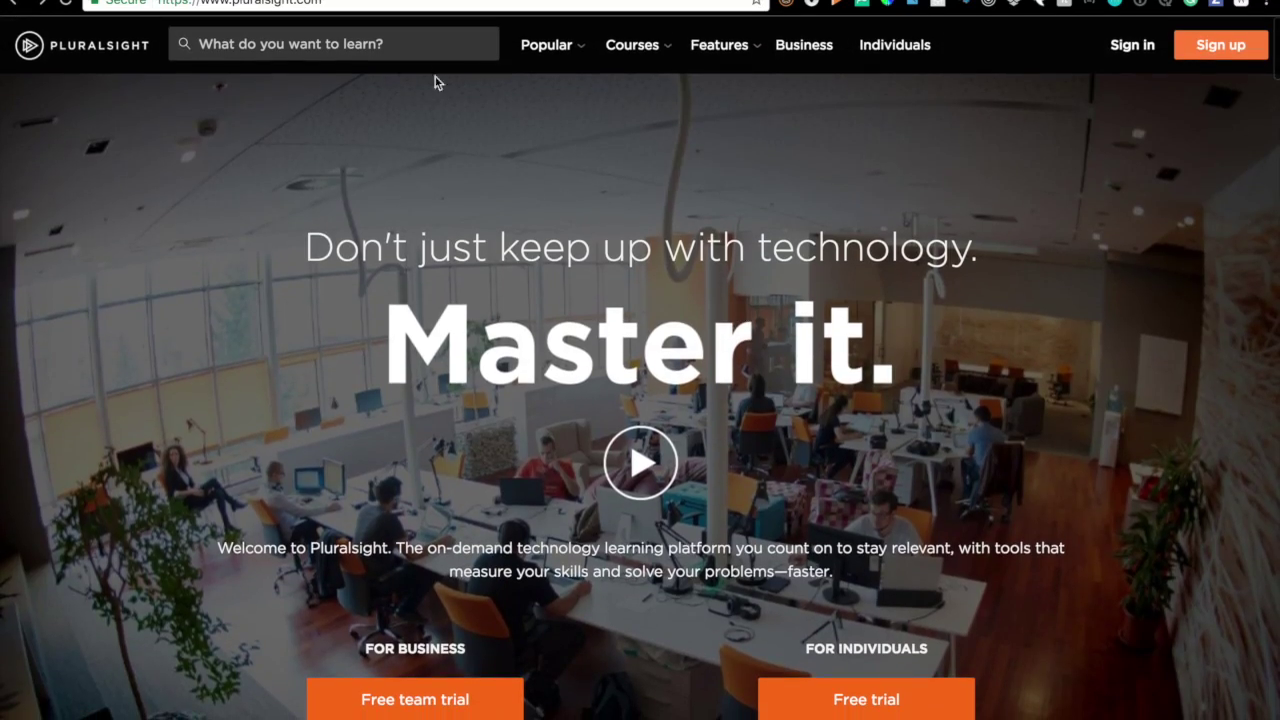
pyautogui.click(416, 43)
pyautogui.write('react')
pyautogui.press('Return')
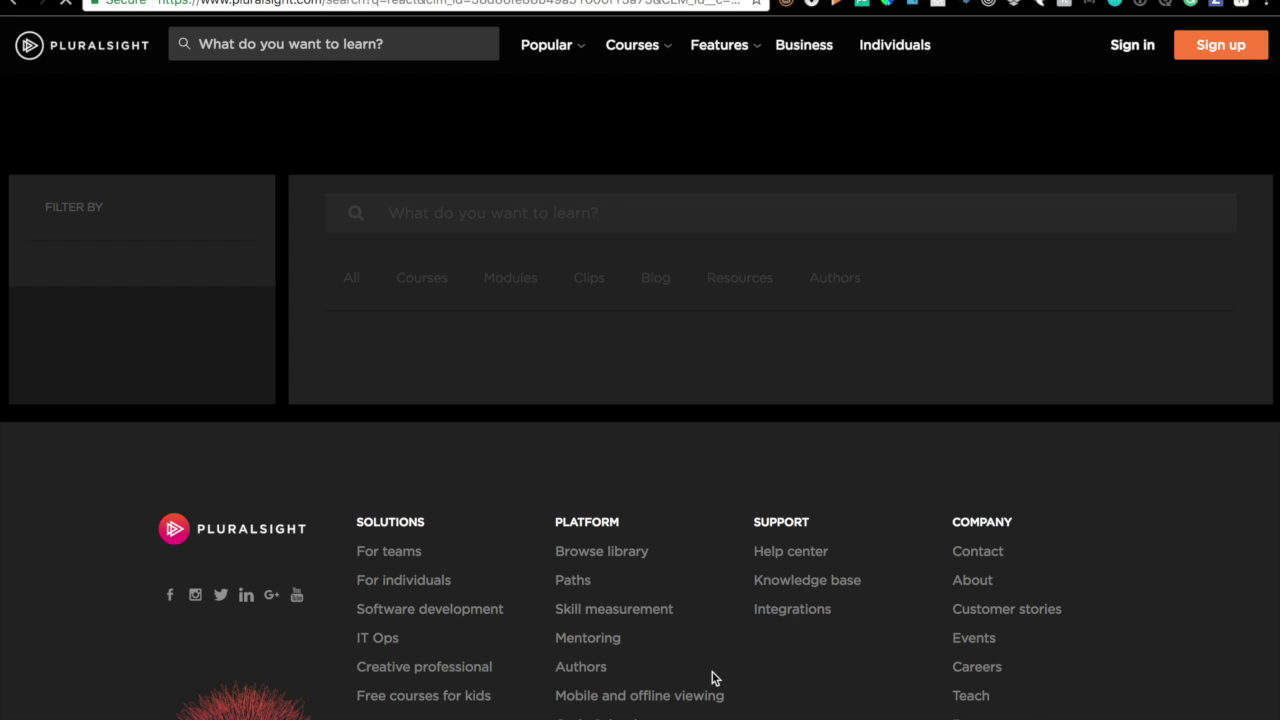
pyautogui.scroll(-2, 751, 378)
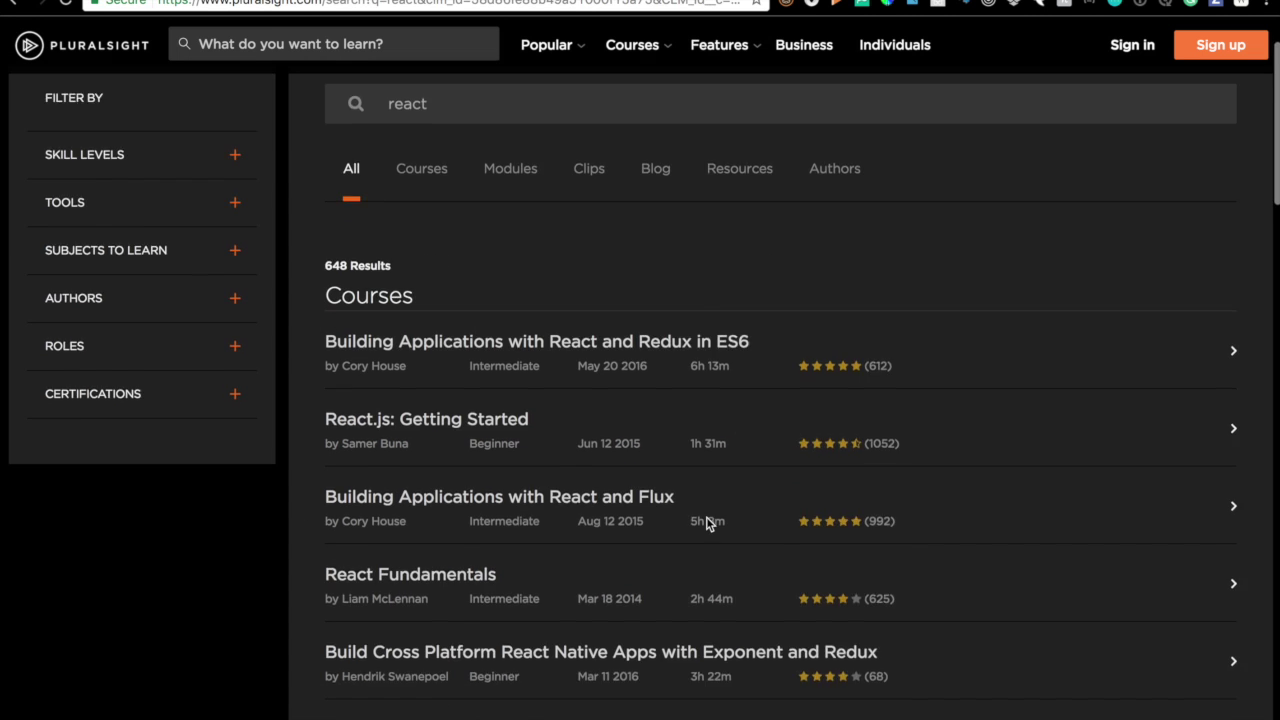
pyautogui.scroll(-4, 707, 522)
pyautogui.scroll(-1, 707, 522)
pyautogui.scroll(2, 707, 522)
pyautogui.scroll(2, 707, 522)
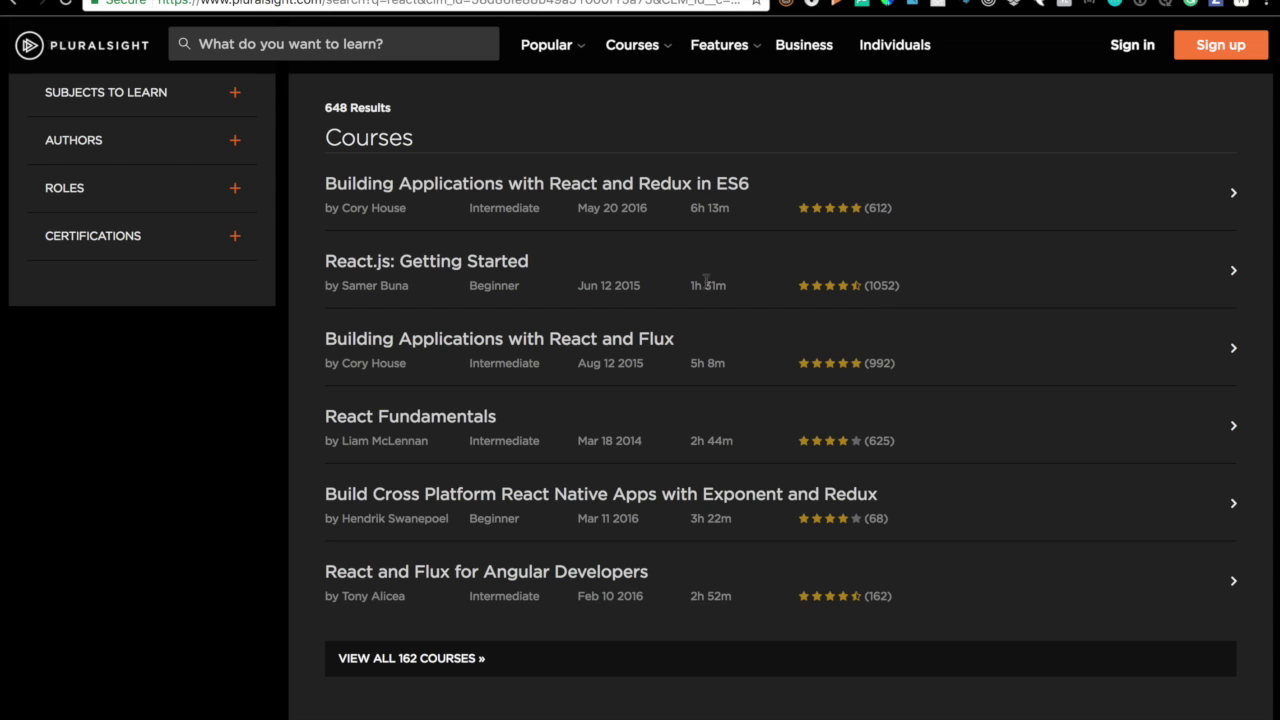
pyautogui.scroll(5, 746, 290)
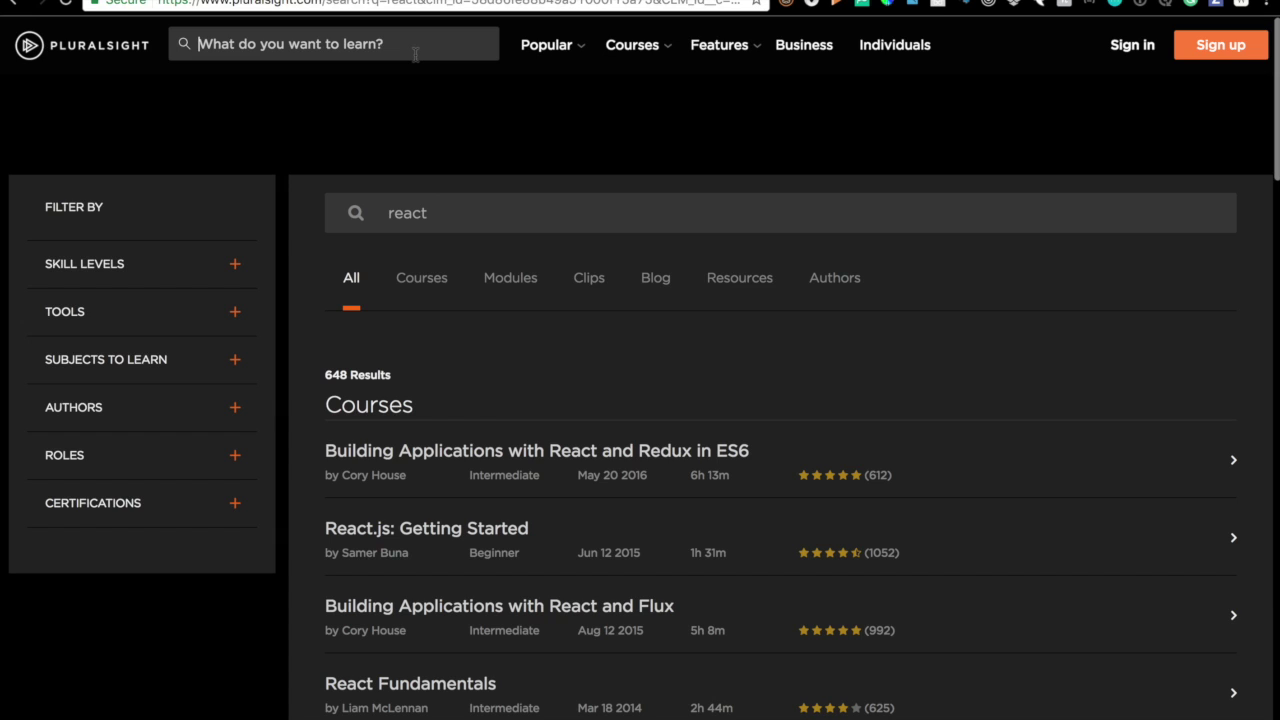
# Run a new Pluralsight search for 'c#' courses.
pyautogui.click(416, 44)
pyautogui.write('c#')
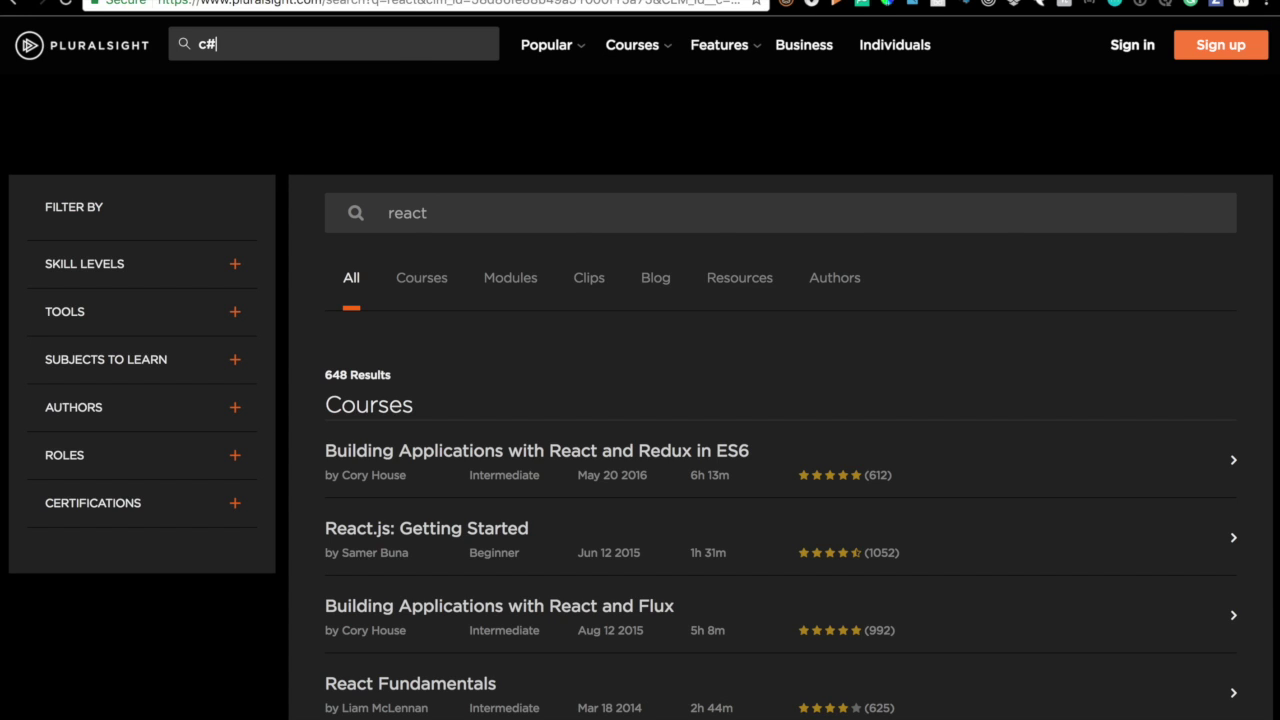
pyautogui.press('Return')
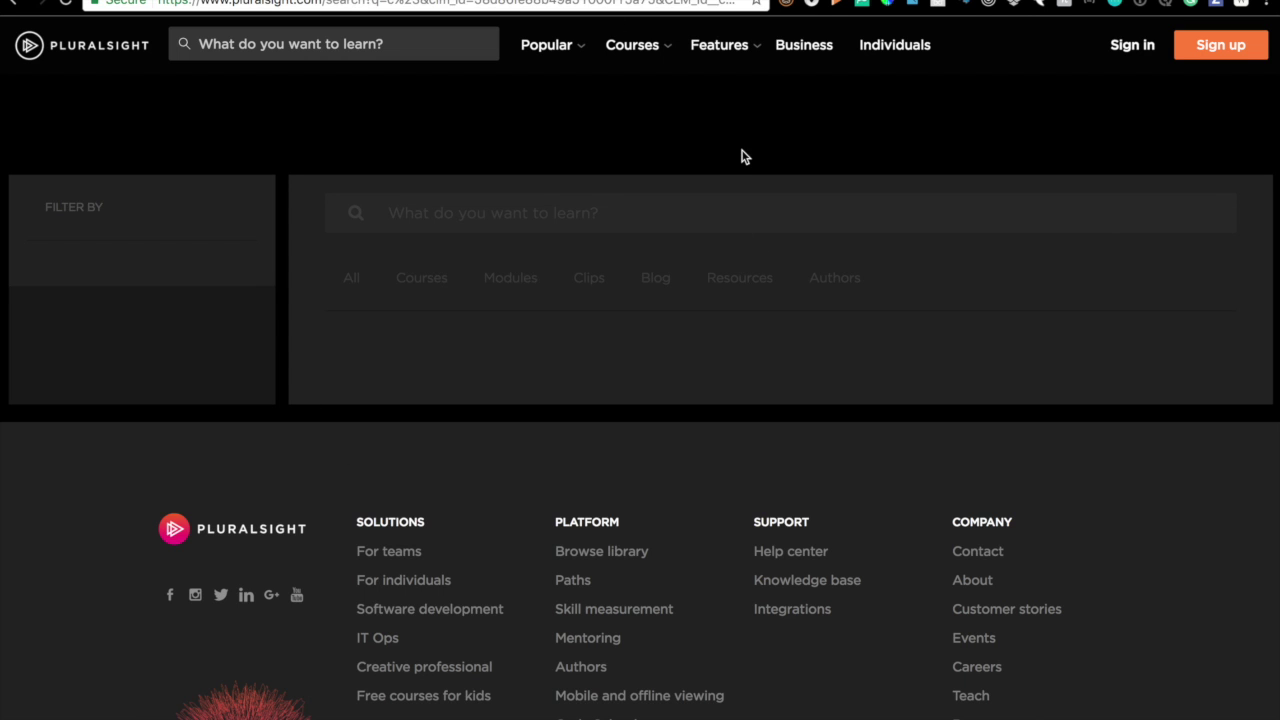
pyautogui.scroll(-5, 584, 380)
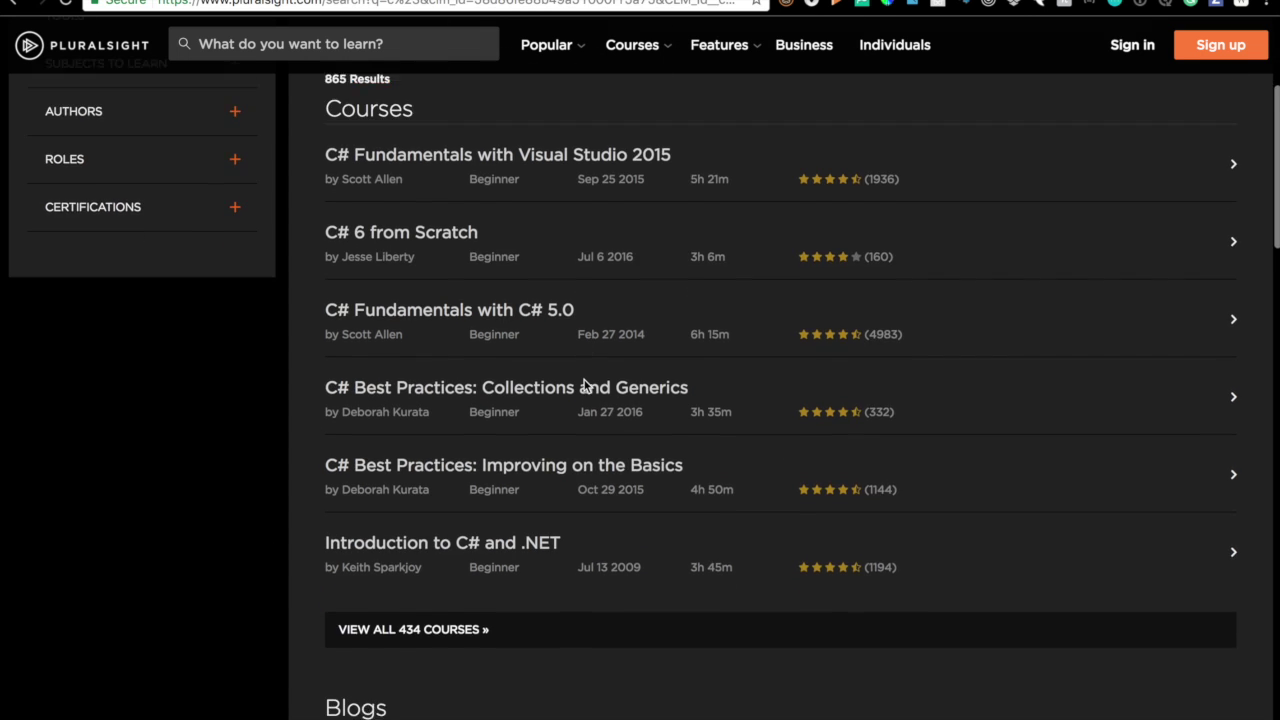
pyautogui.scroll(5, 584, 380)
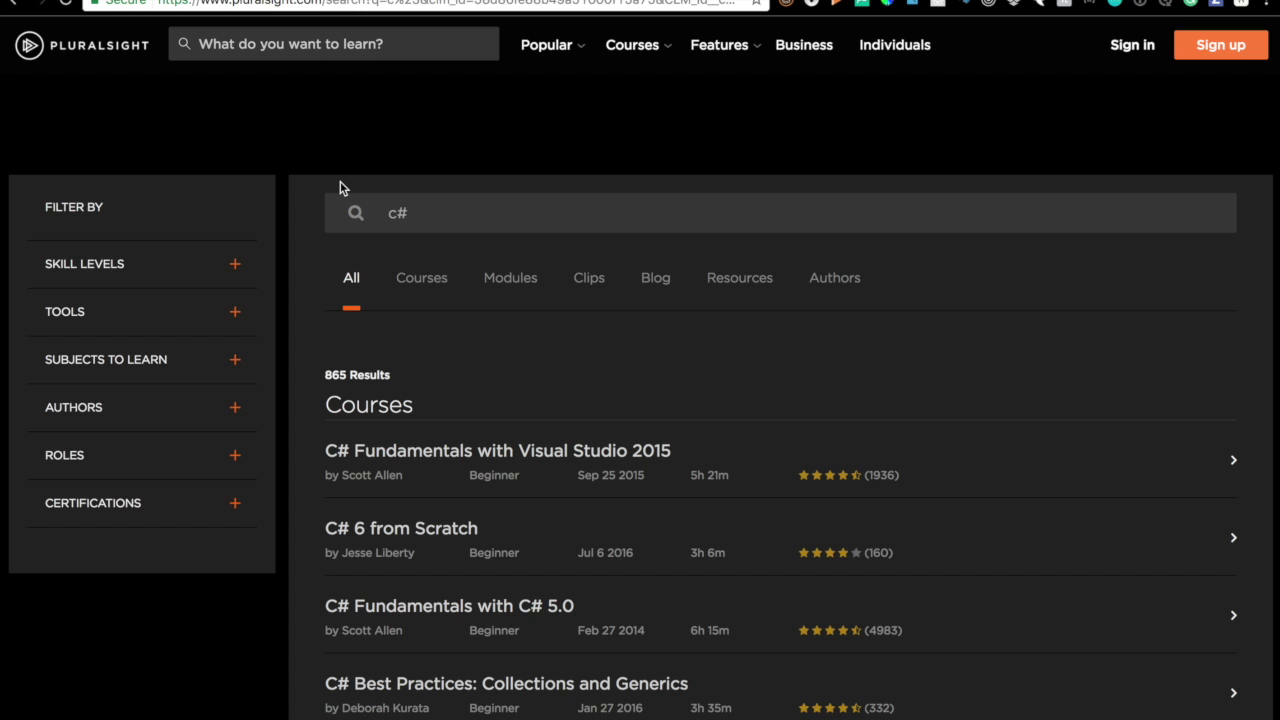
# Bring the Lynda.com homepage tab to the front.
pyautogui.hotkey('ctrl', 'Tab')
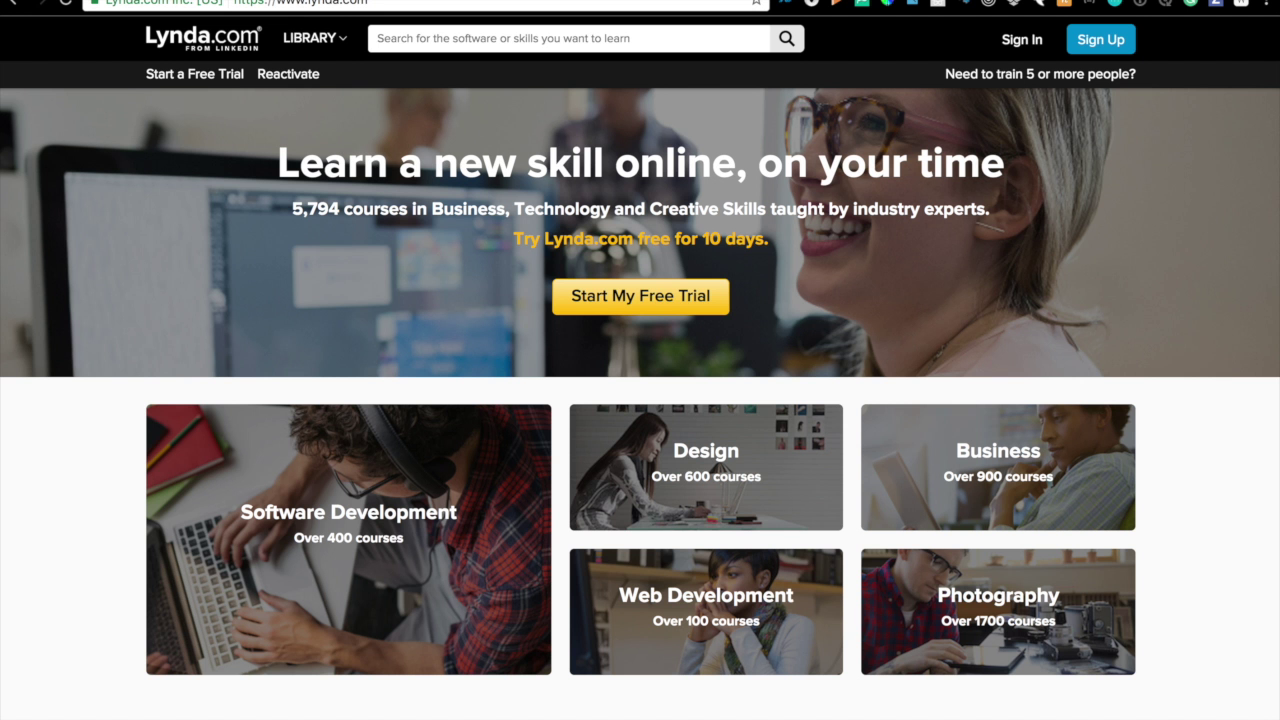
pyautogui.scroll(-1, 314, 350)
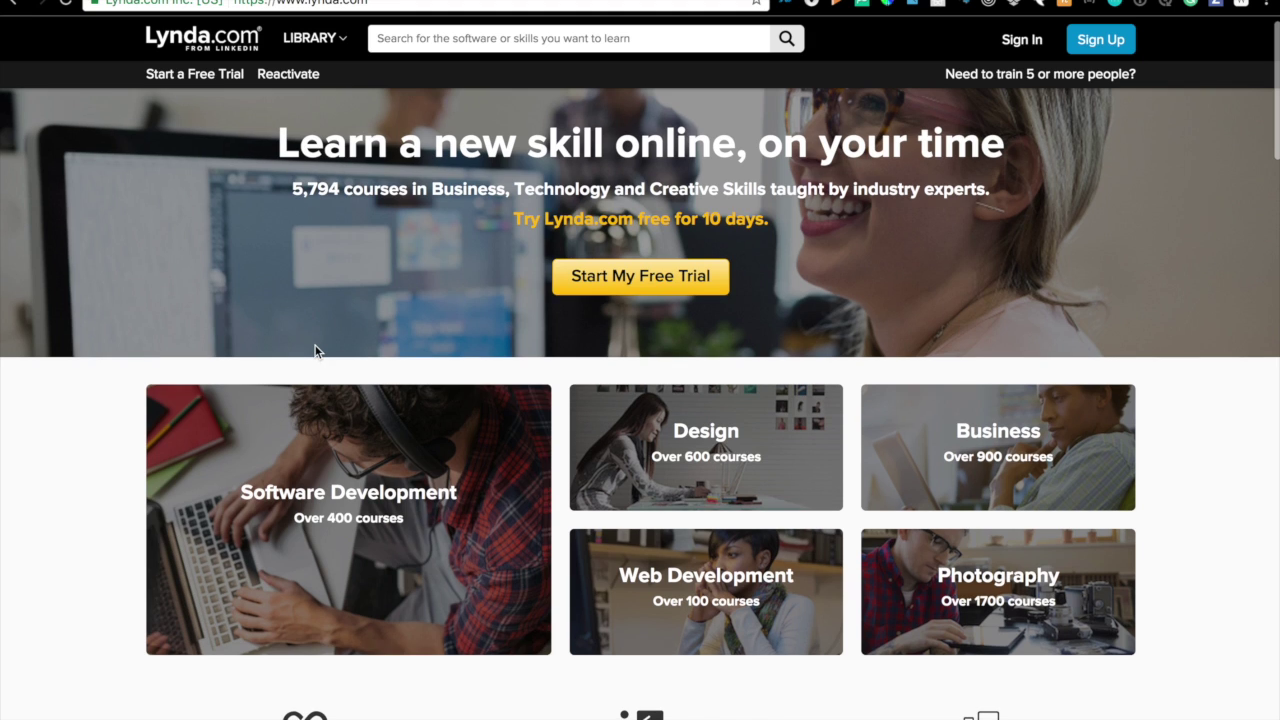
pyautogui.scroll(-3, 77, 542)
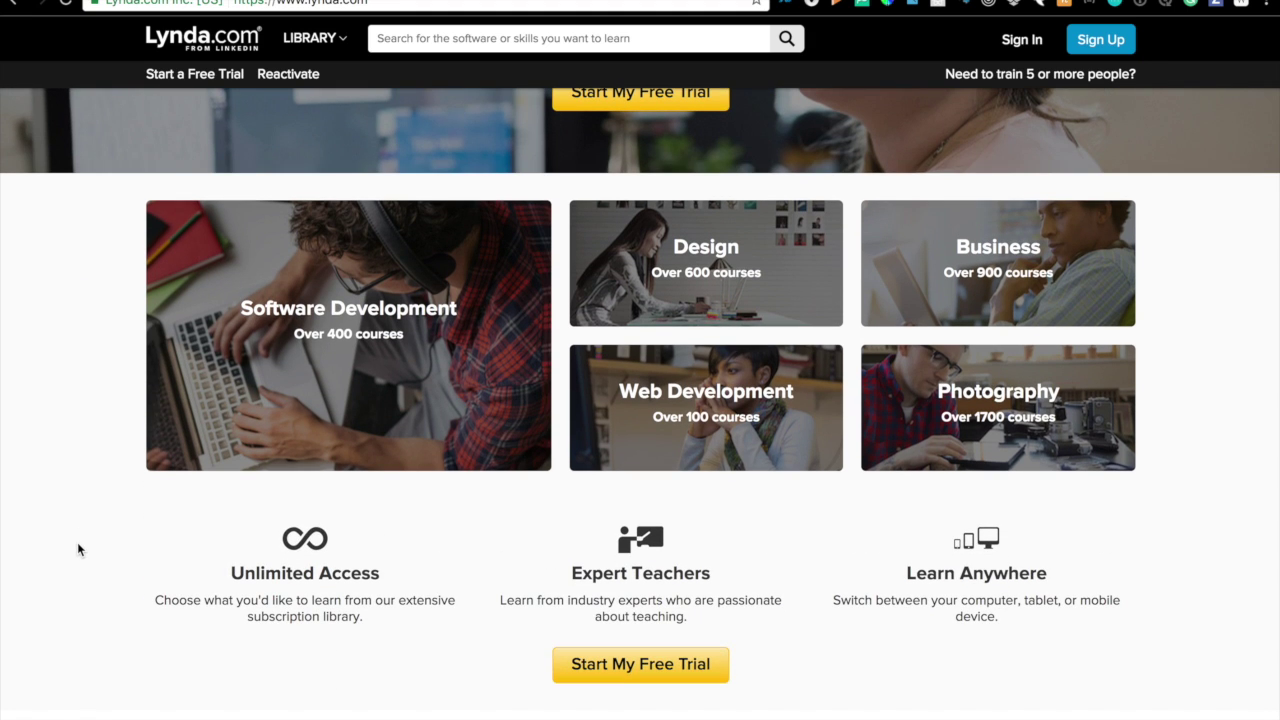
pyautogui.scroll(4, 77, 542)
pyautogui.scroll(-3, 77, 545)
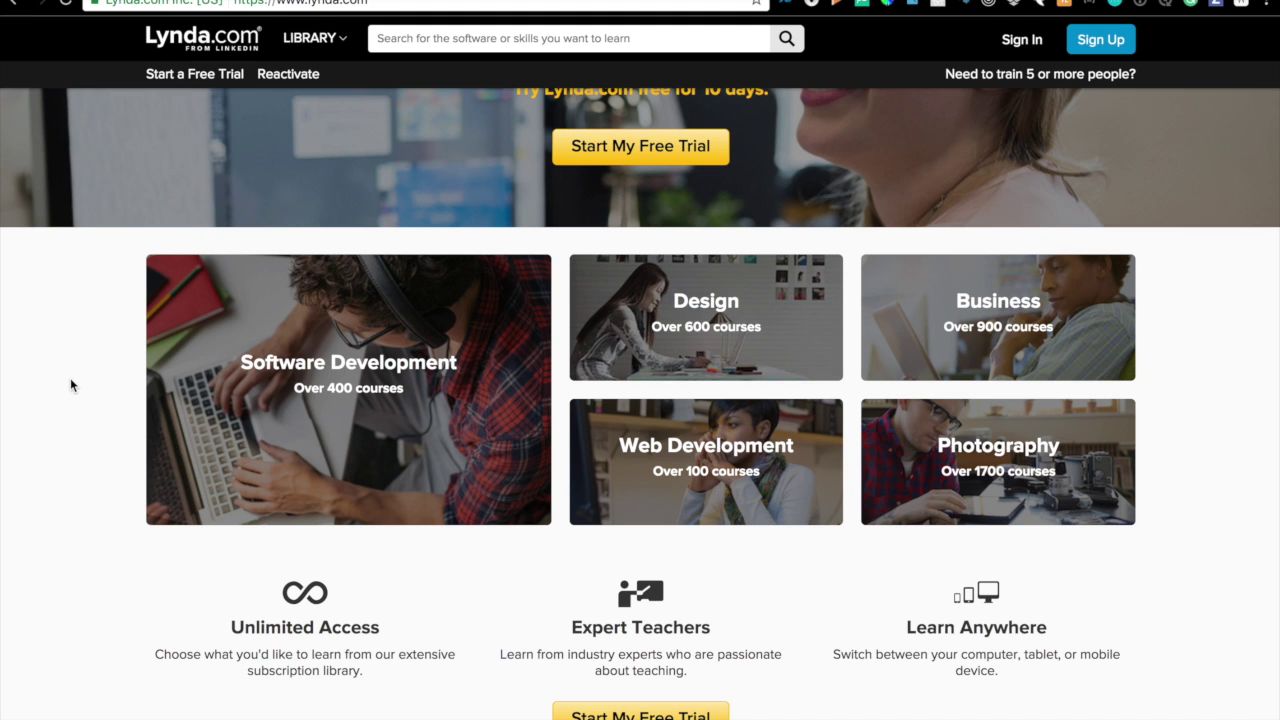
pyautogui.scroll(3, 70, 378)
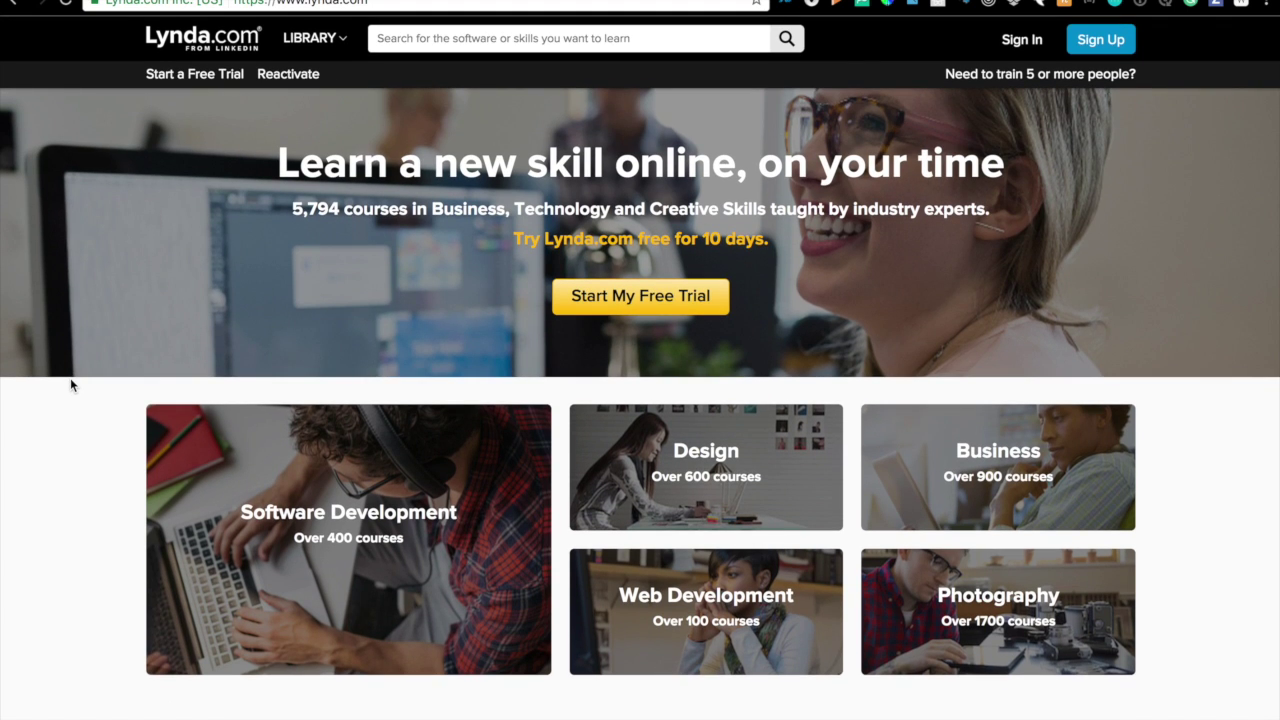